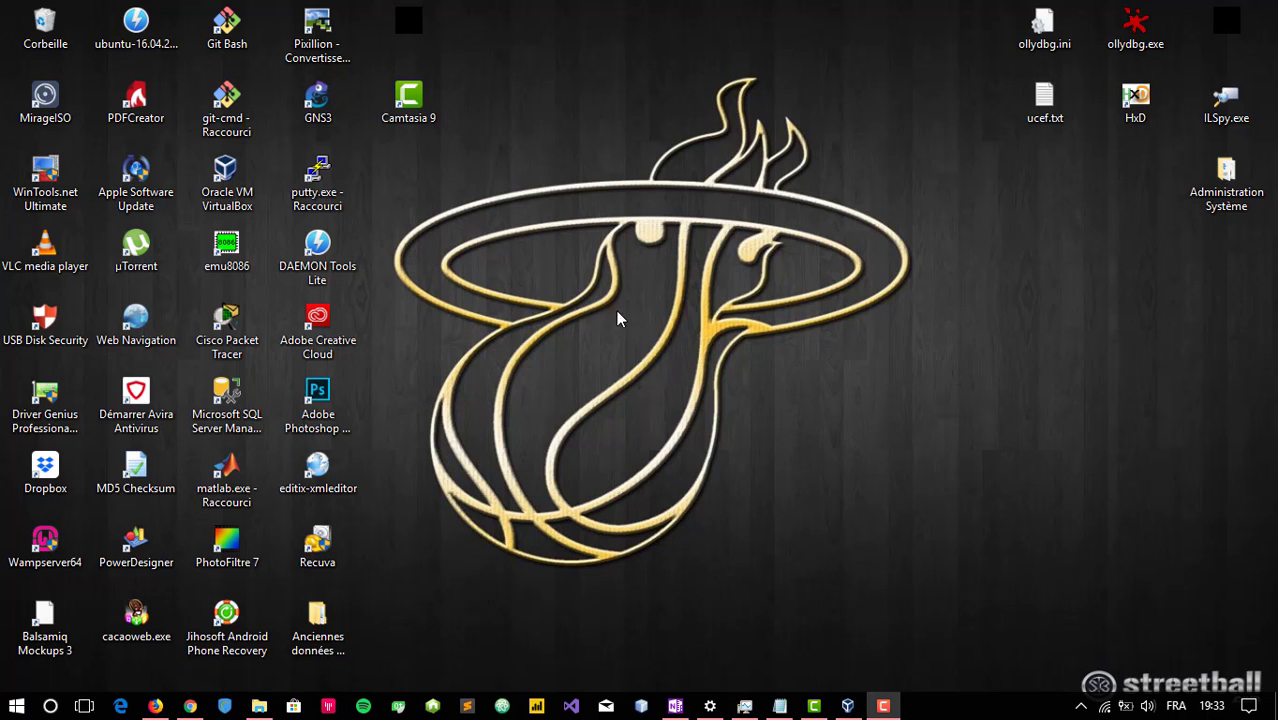
- Switch to Chrome and view the sign-up and login forms required for the free GNS3 download, leaving them unfilled
click(318, 102)
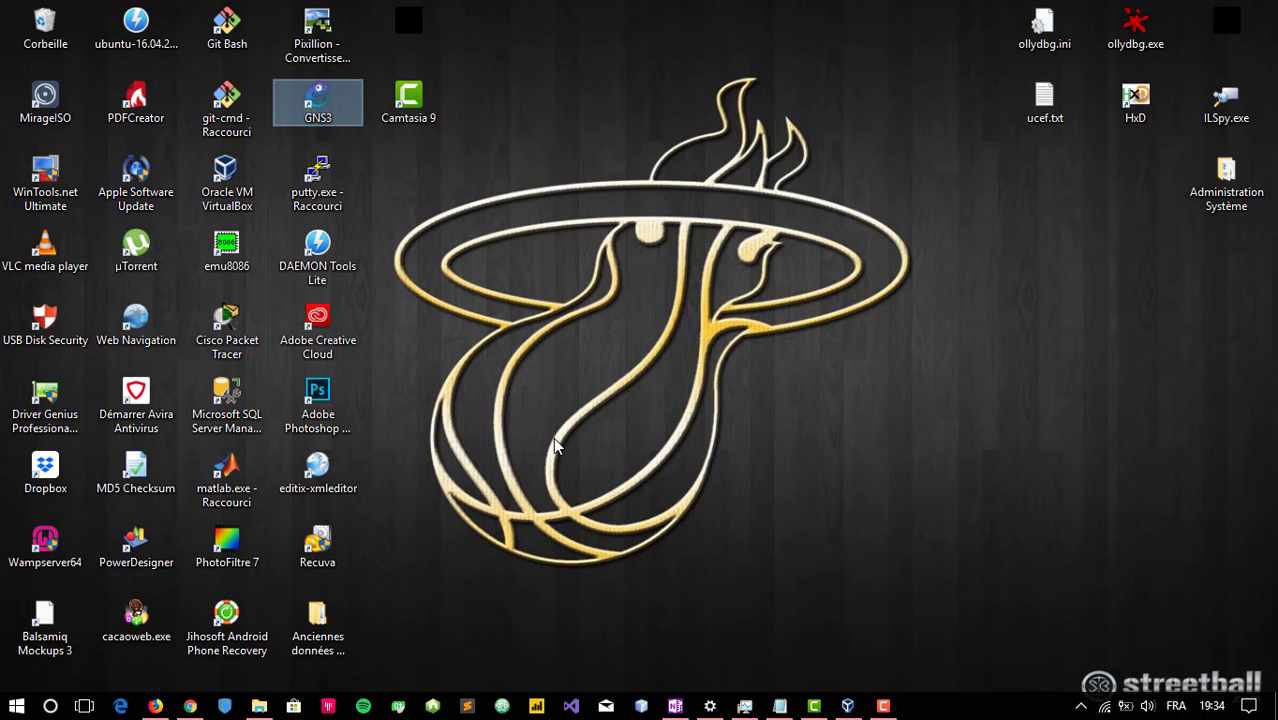
click(190, 706)
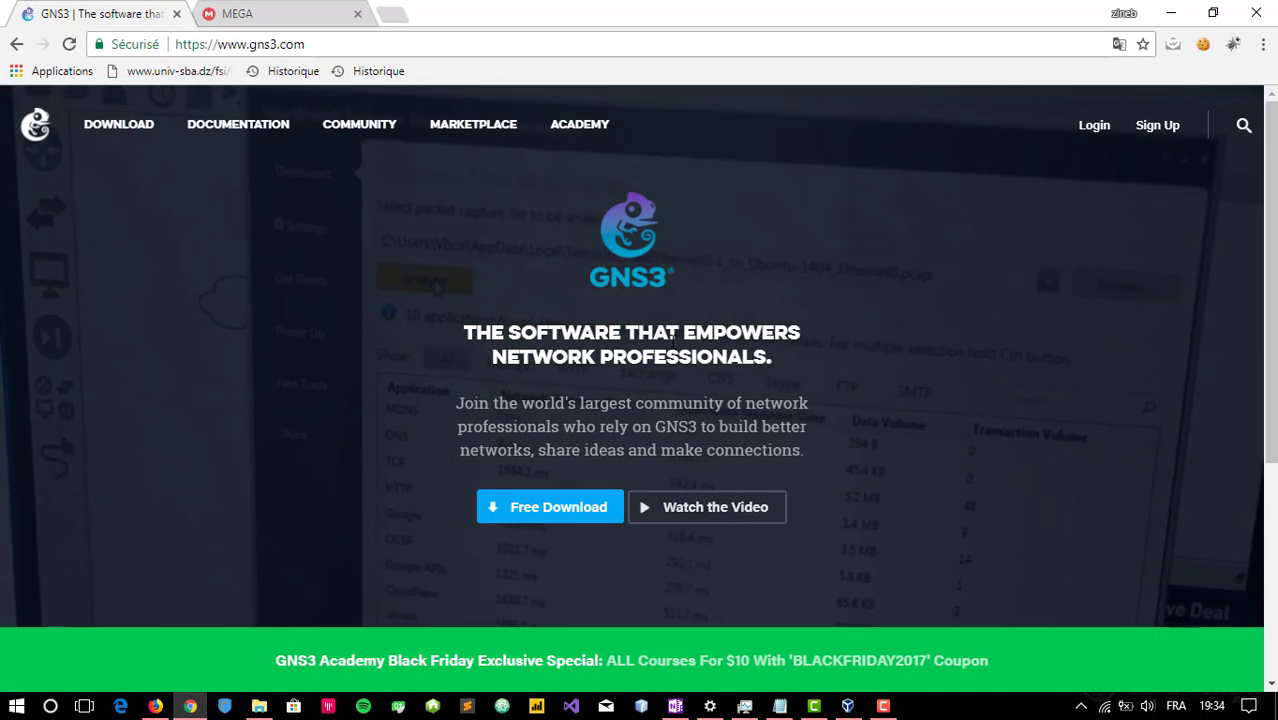
click(555, 512)
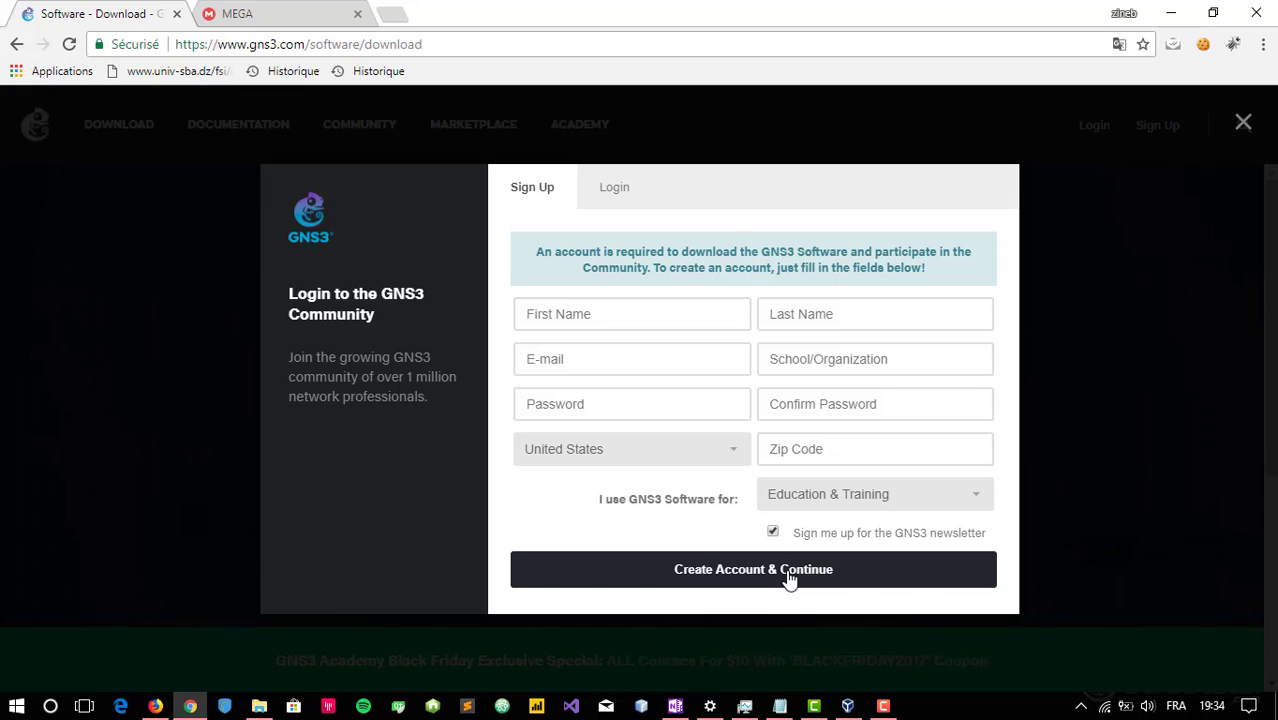
click(627, 195)
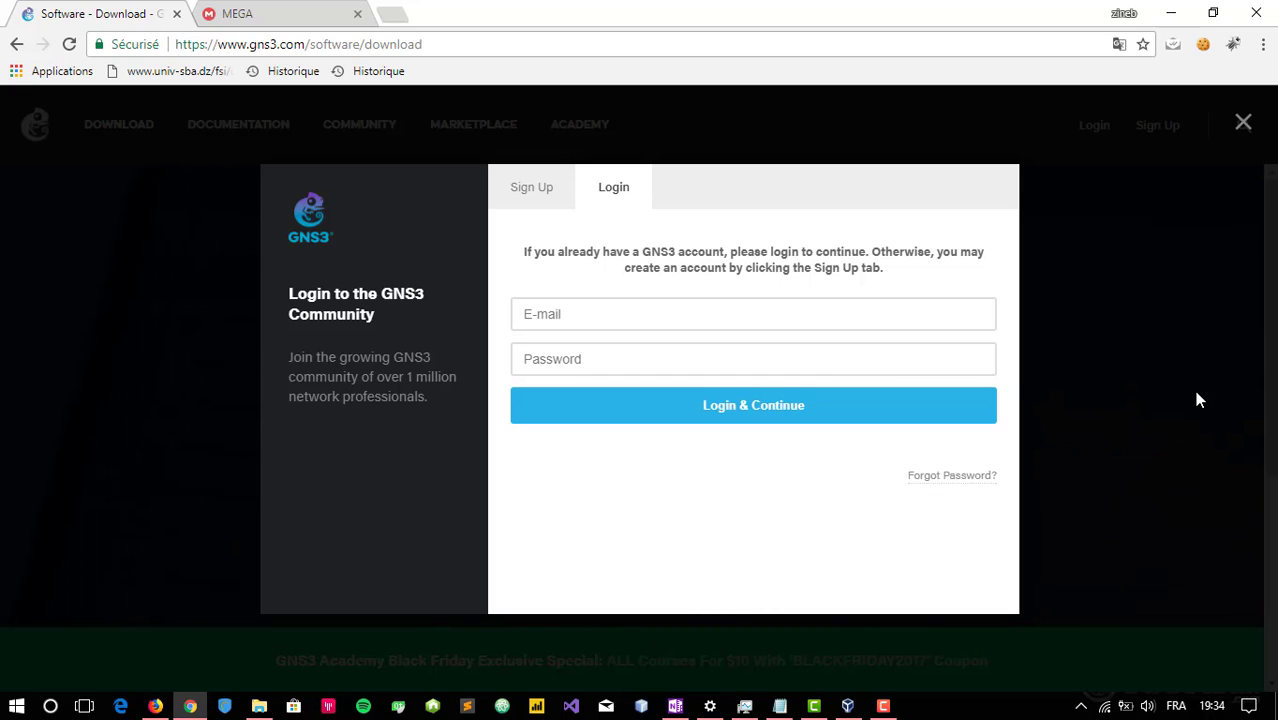
click(1160, 295)
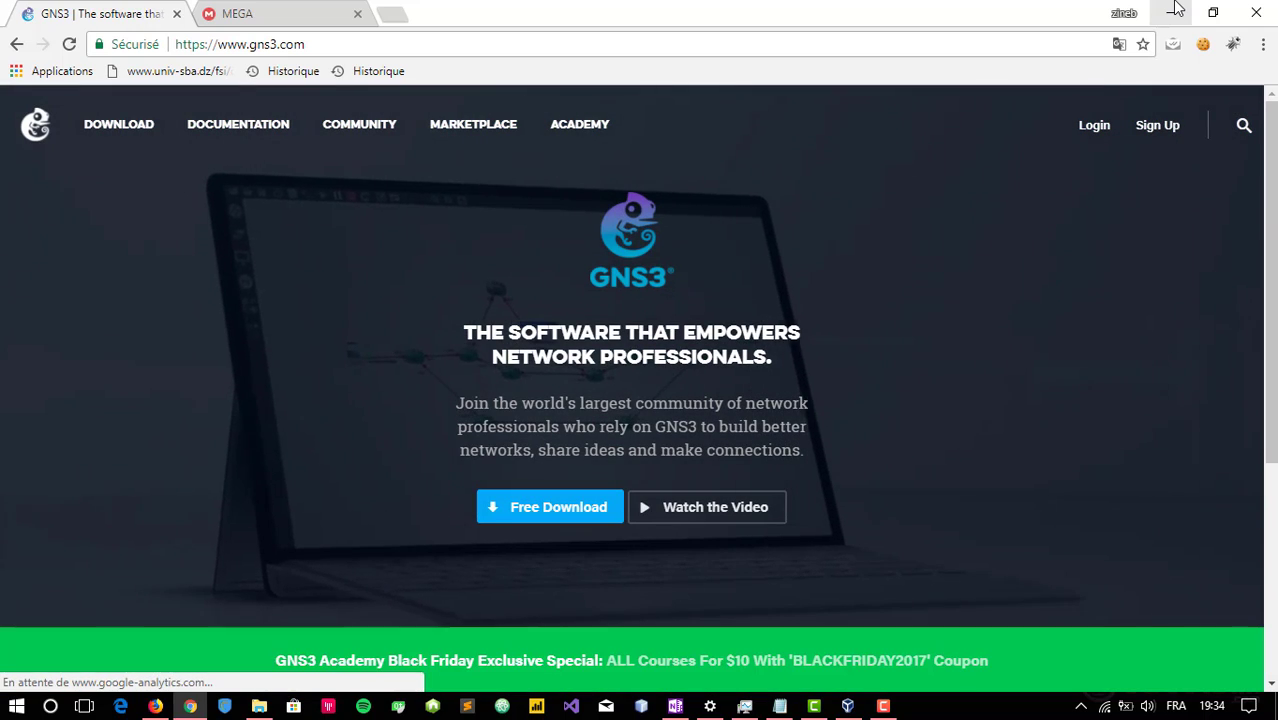
click(1176, 11)
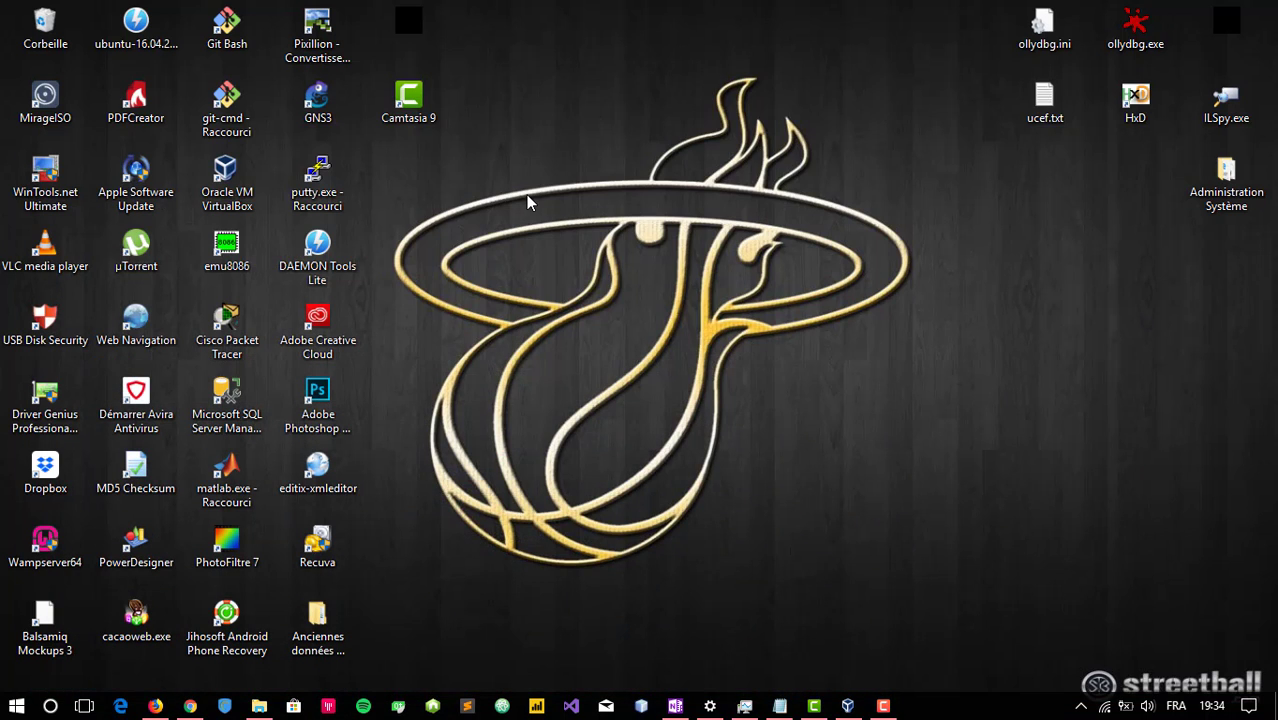
- Switch to VirtualBox and look over the available virtual machines
click(847, 706)
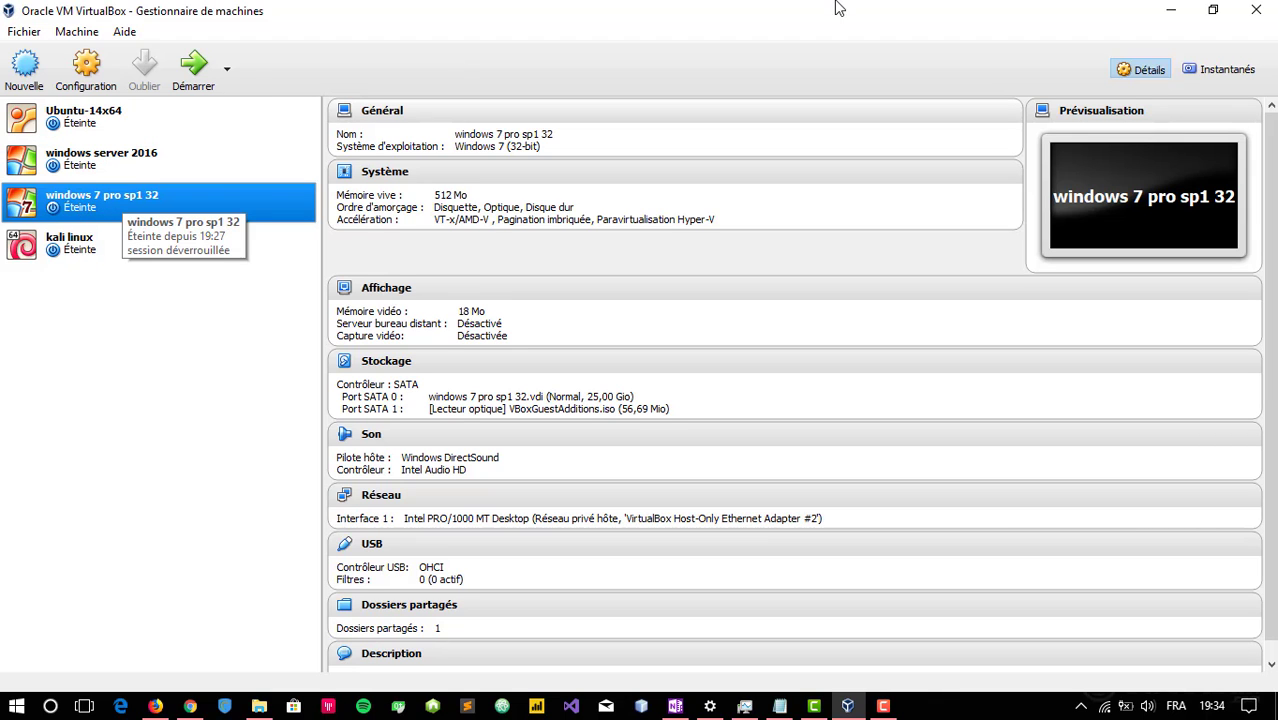
click(1171, 10)
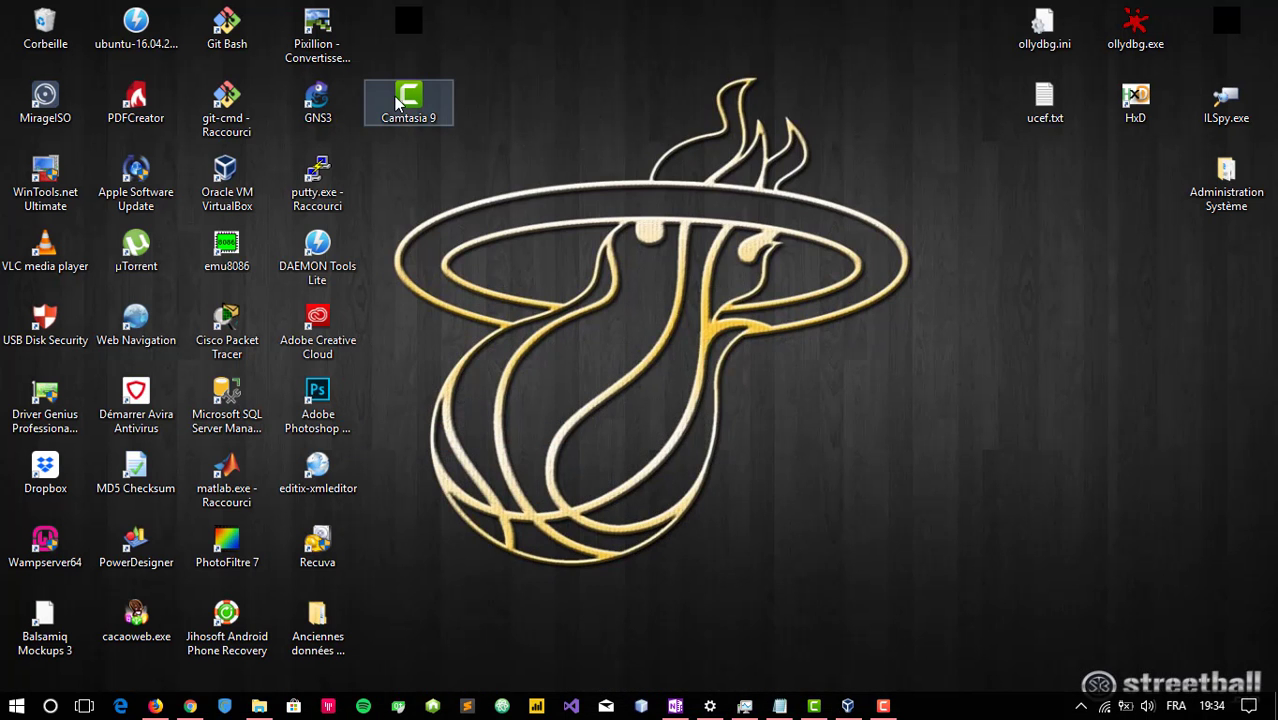
- Start GNS3, dismiss the welcome window and create a local project named projetvirtualisation, overwriting the existing project location
double_click(333, 117)
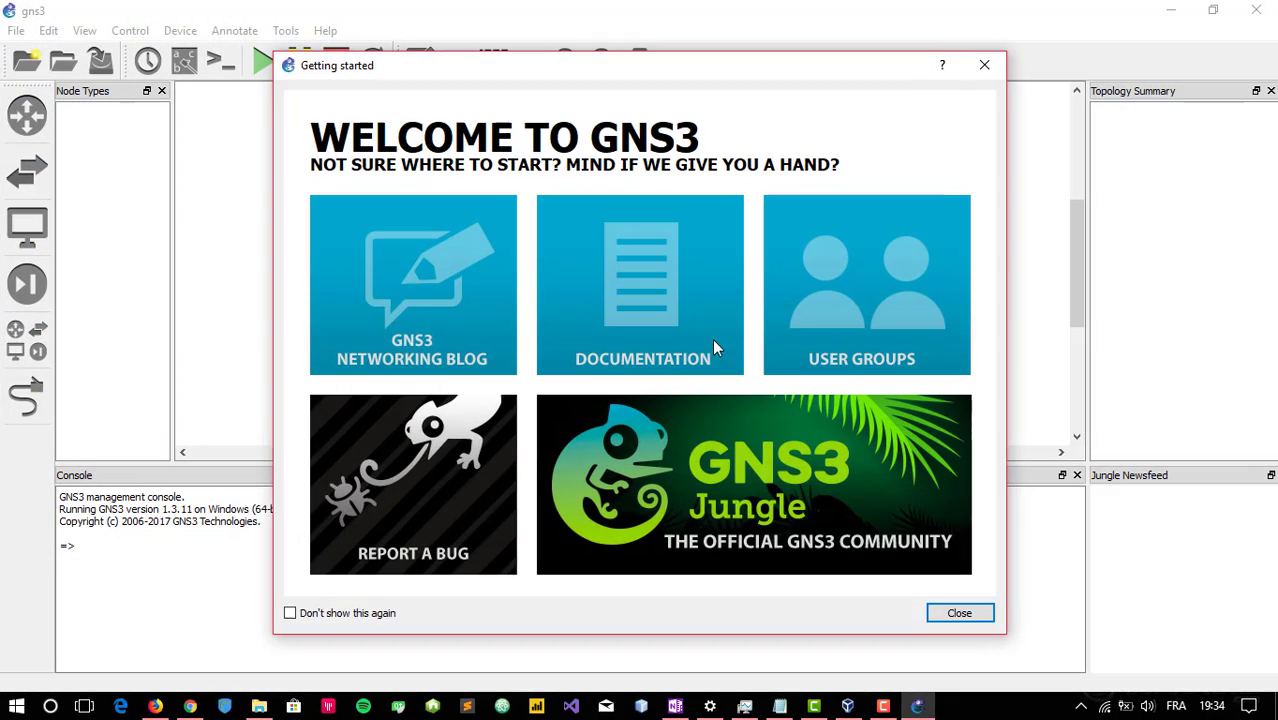
click(959, 613)
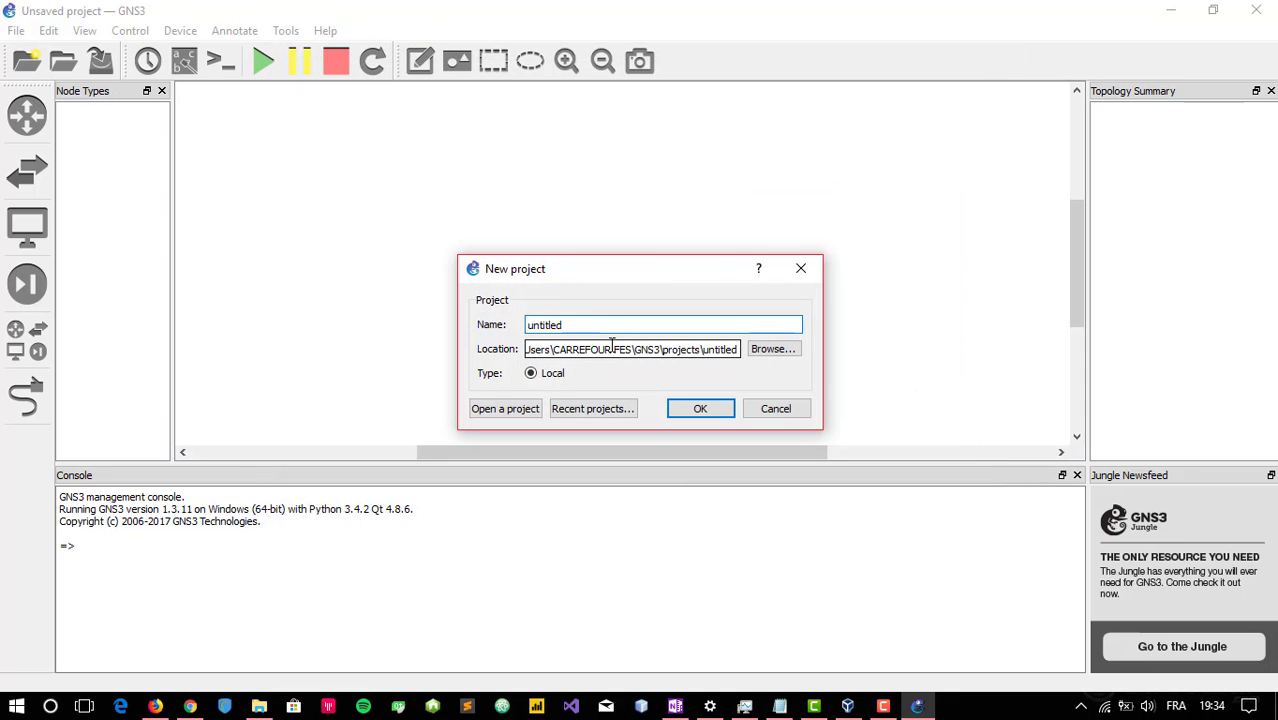
drag(576, 325, 522, 324)
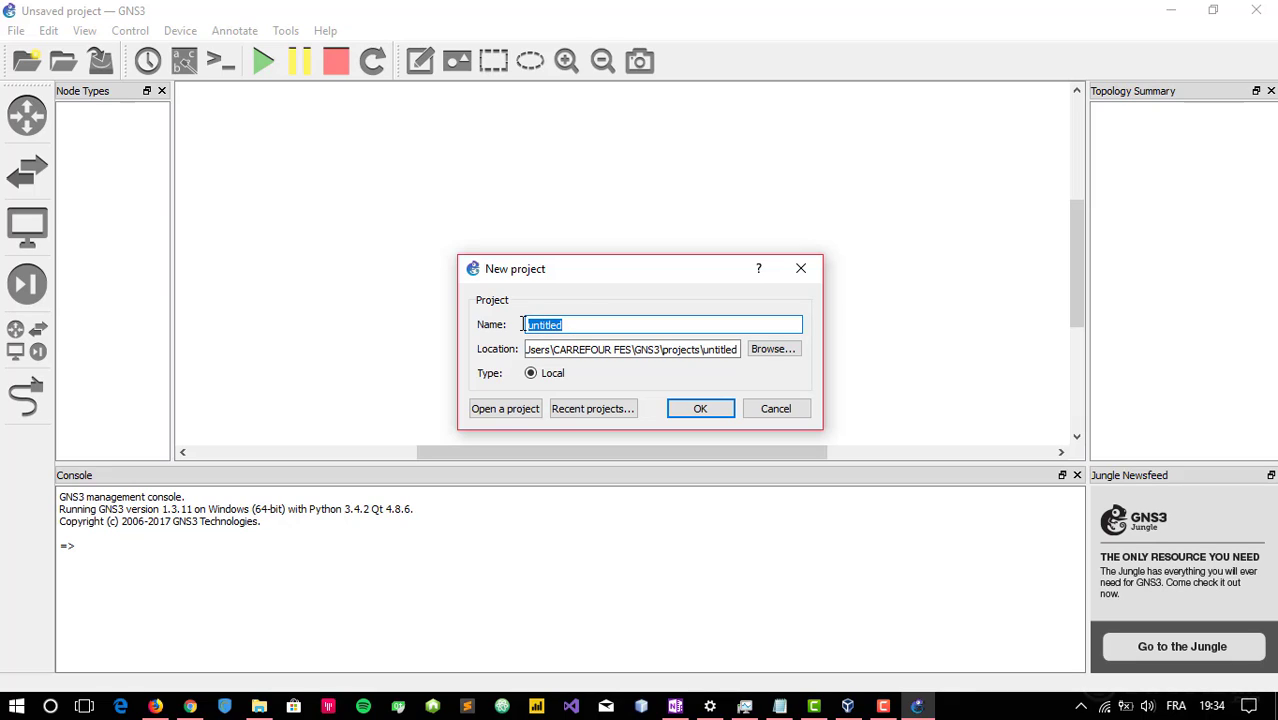
text(proj)
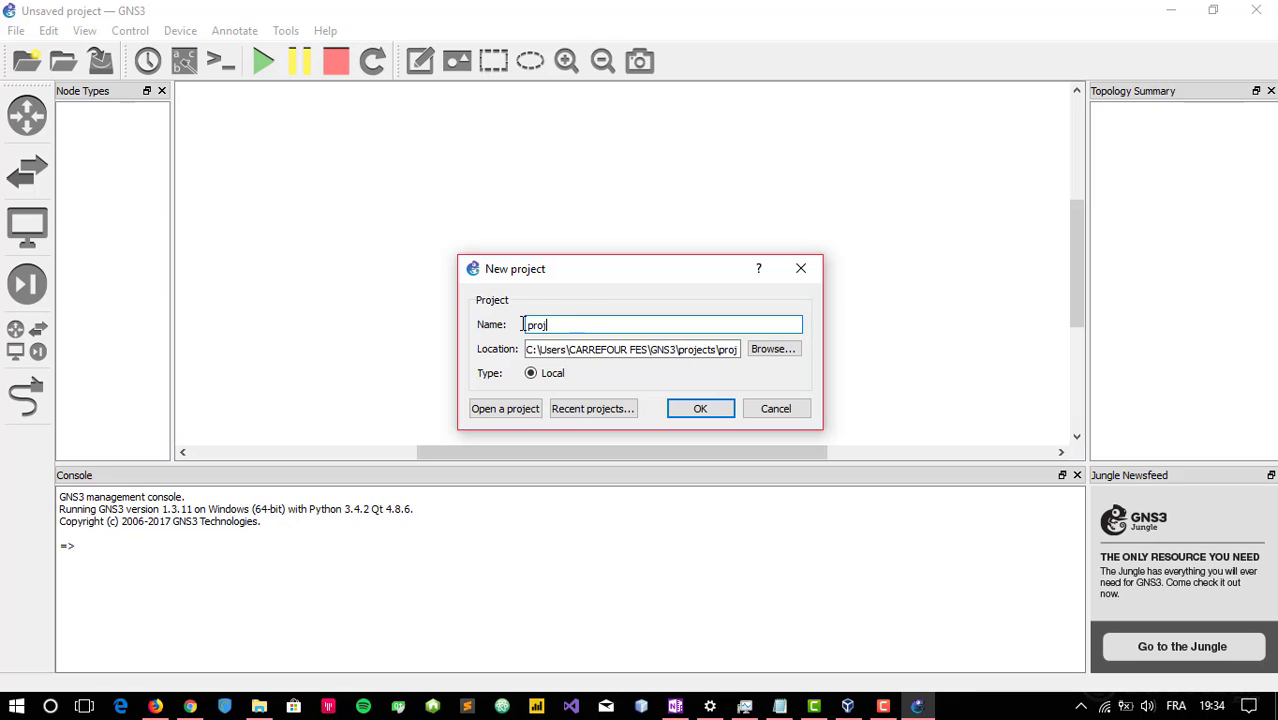
text(etvirt)
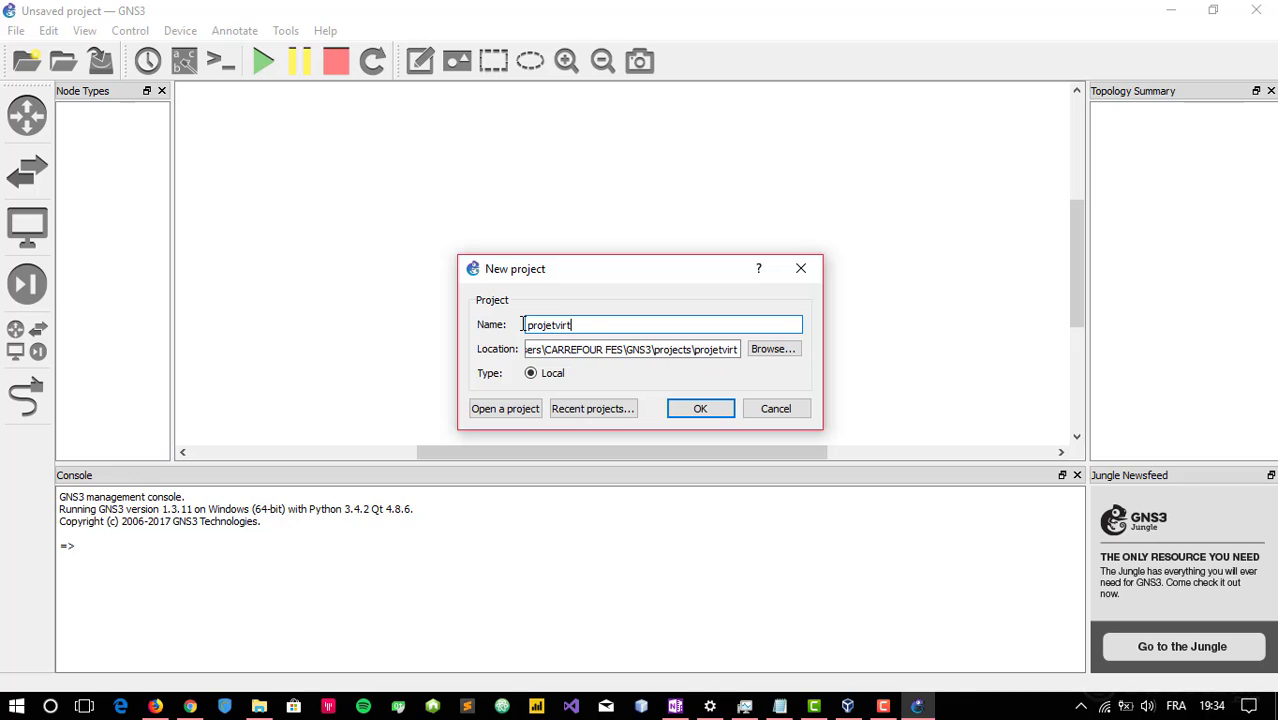
text(ualisa)
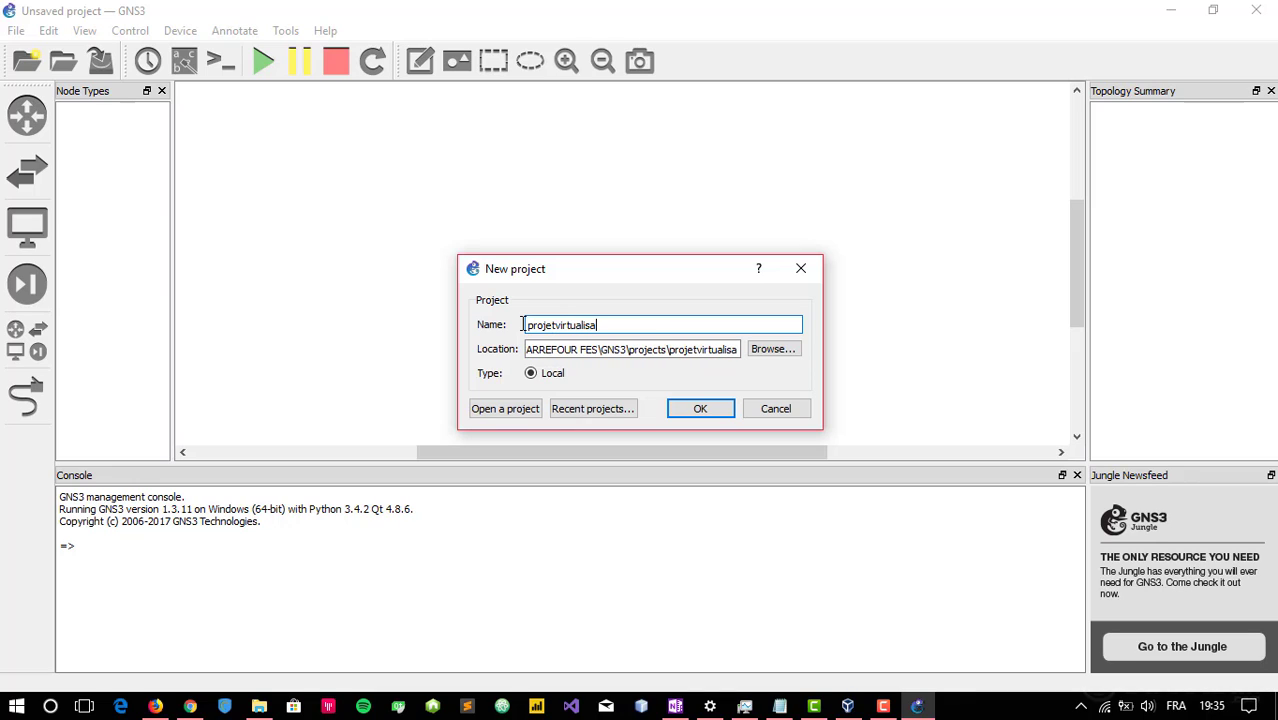
text(tion)
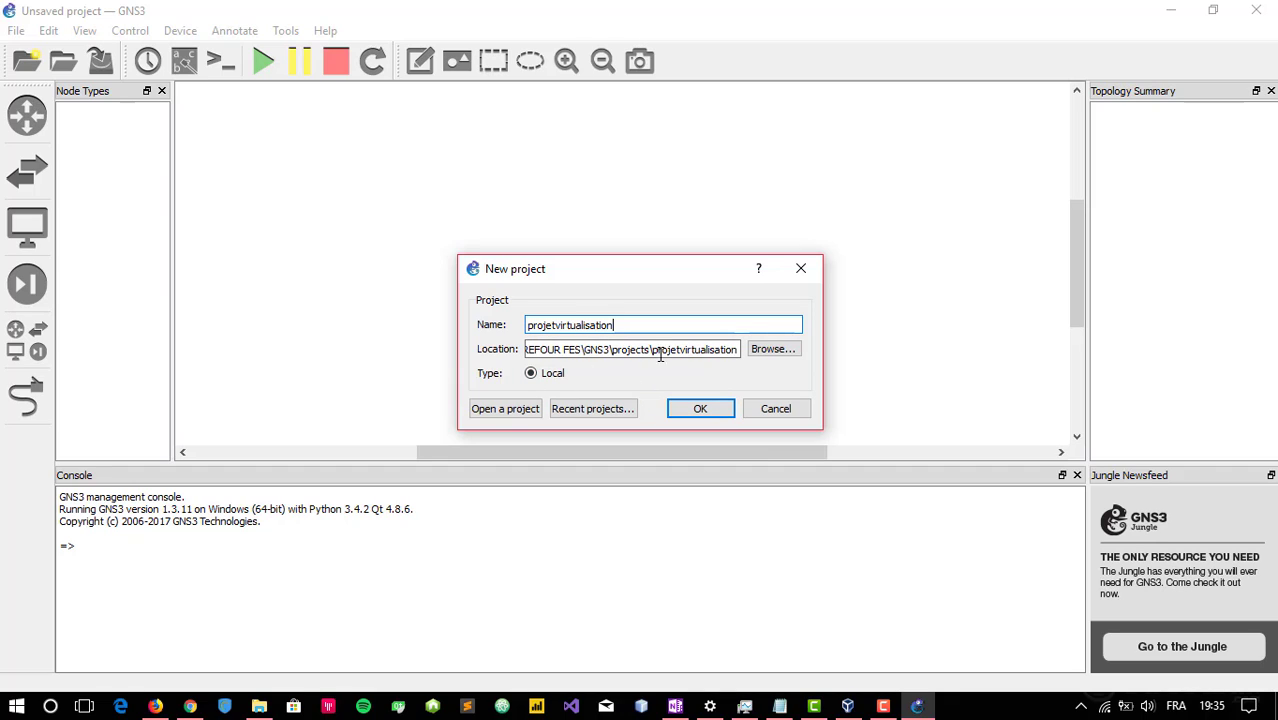
click(710, 412)
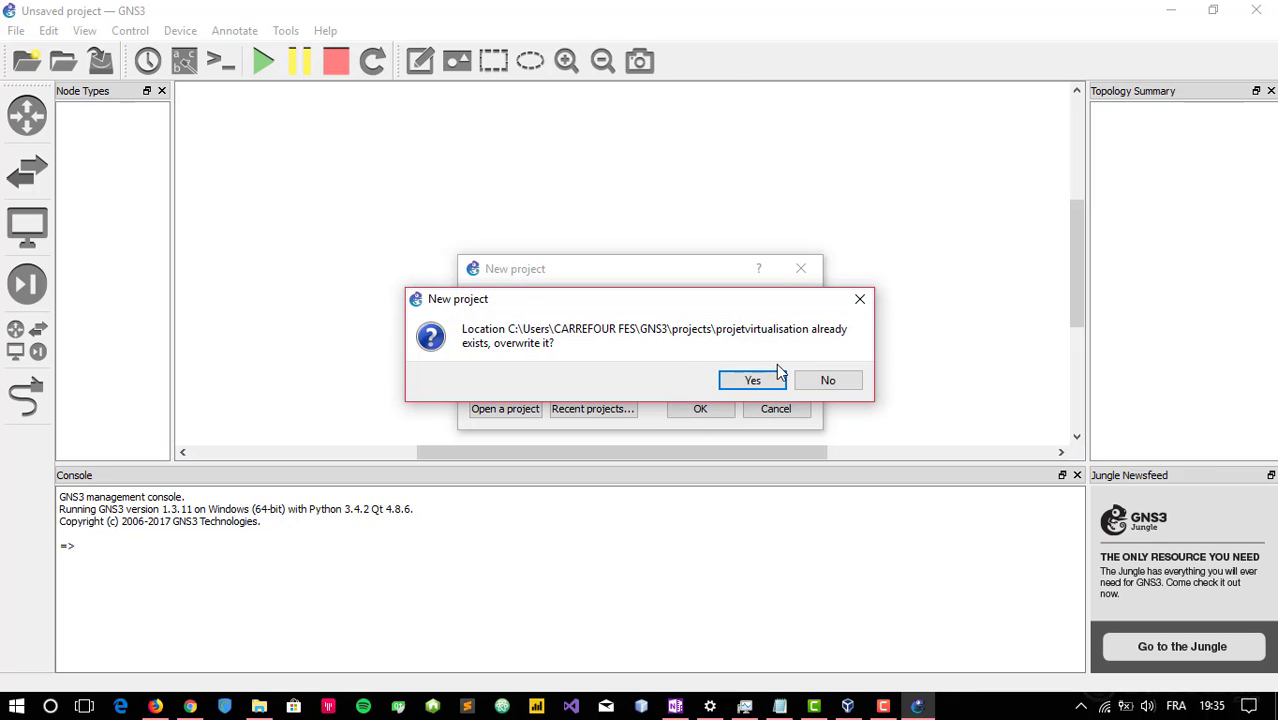
click(758, 381)
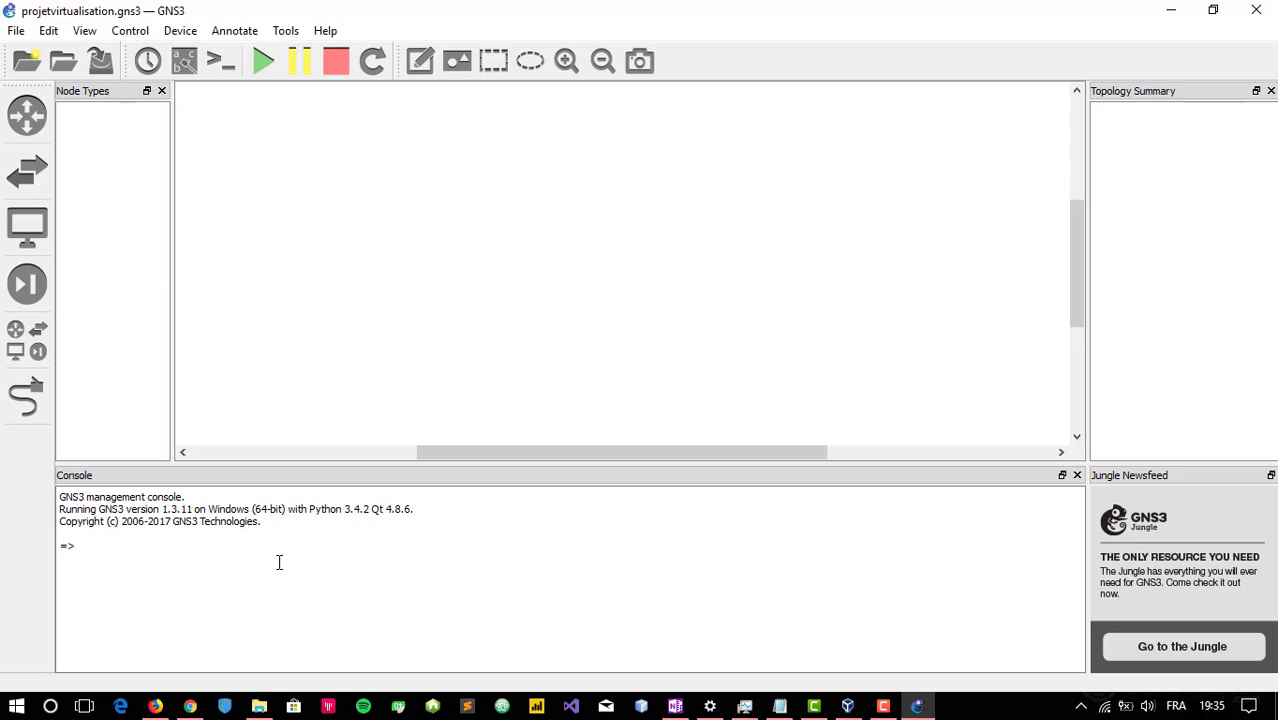
- Switch to the MEGA folder in Chrome and view the download options for the image c3745-advipservicesk9-mz.124-25d.bin without downloading it
click(191, 706)
click(266, 11)
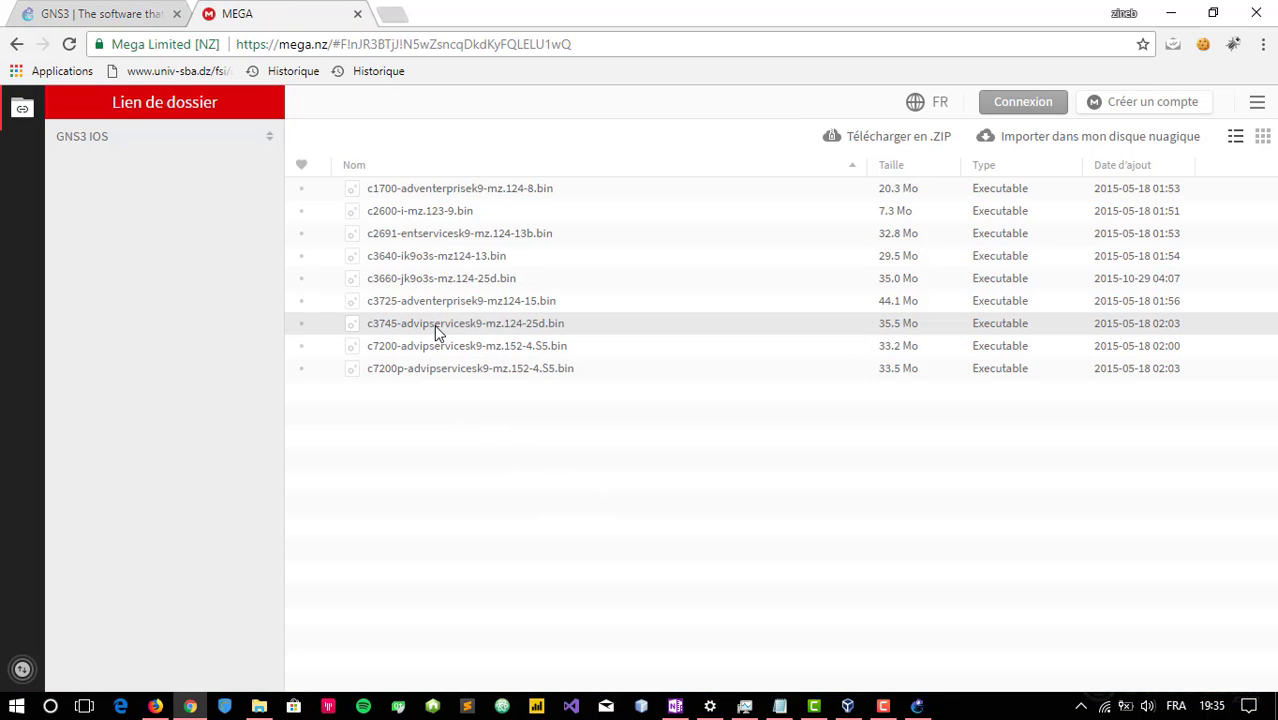
right_click(533, 328)
mouse_move(604, 400)
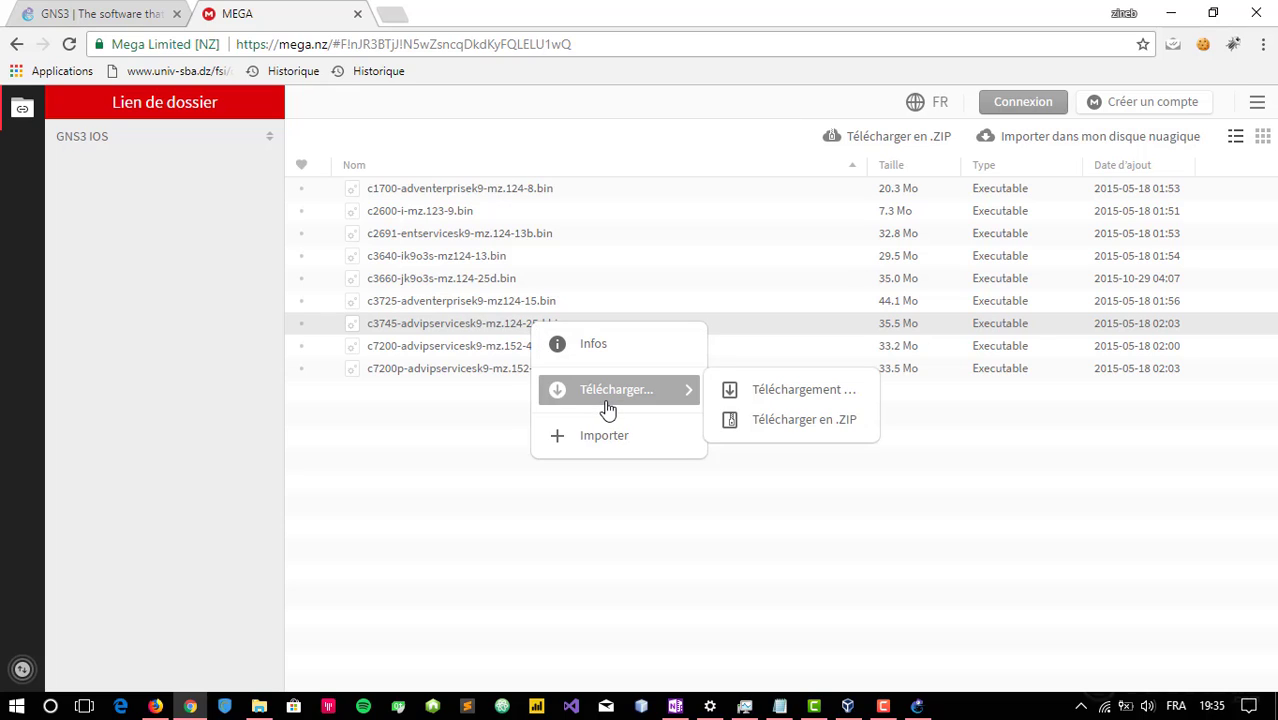
click(847, 526)
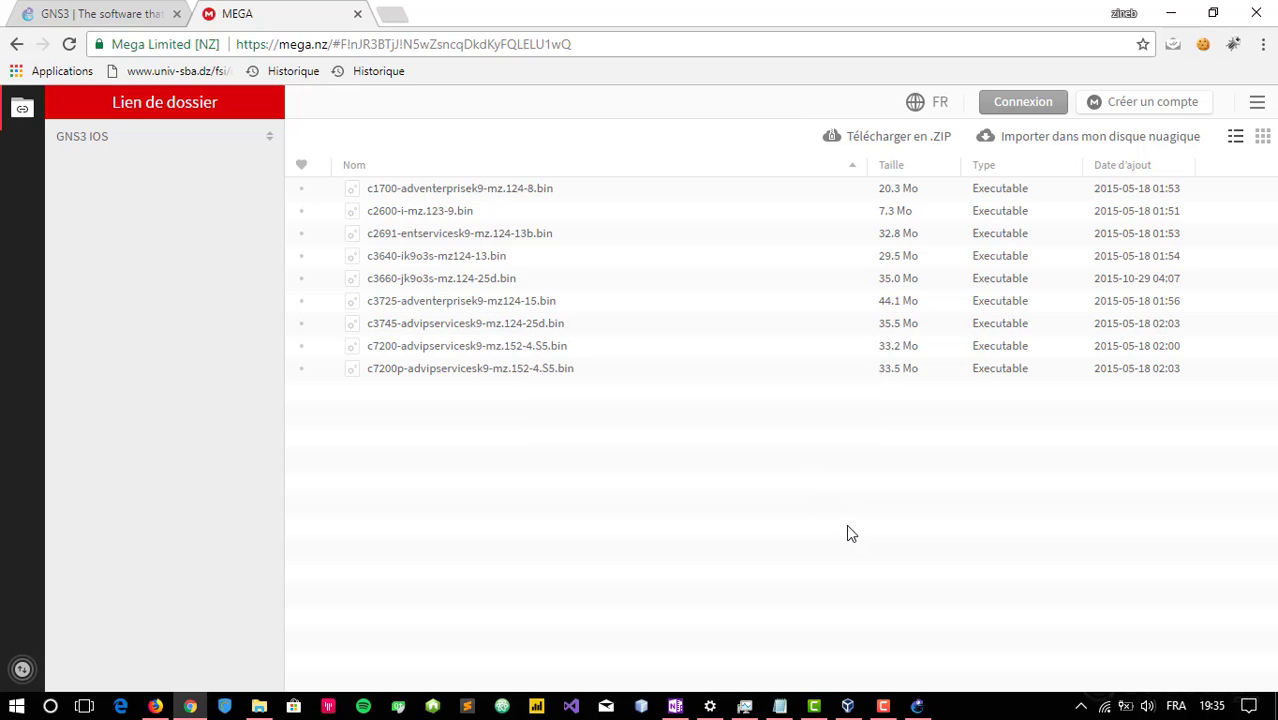
click(1170, 13)
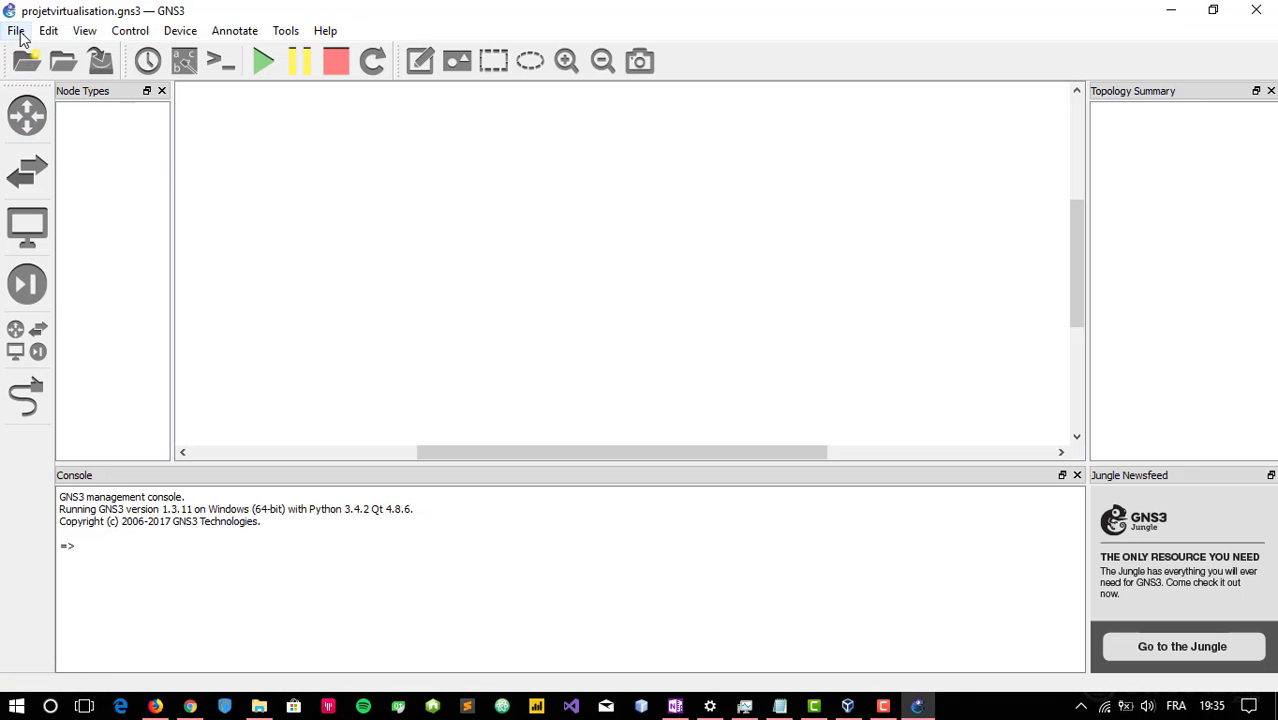
- In GNS3, list the routers and review the IOS router template preferences and the new template's image selection without adding a template
click(25, 117)
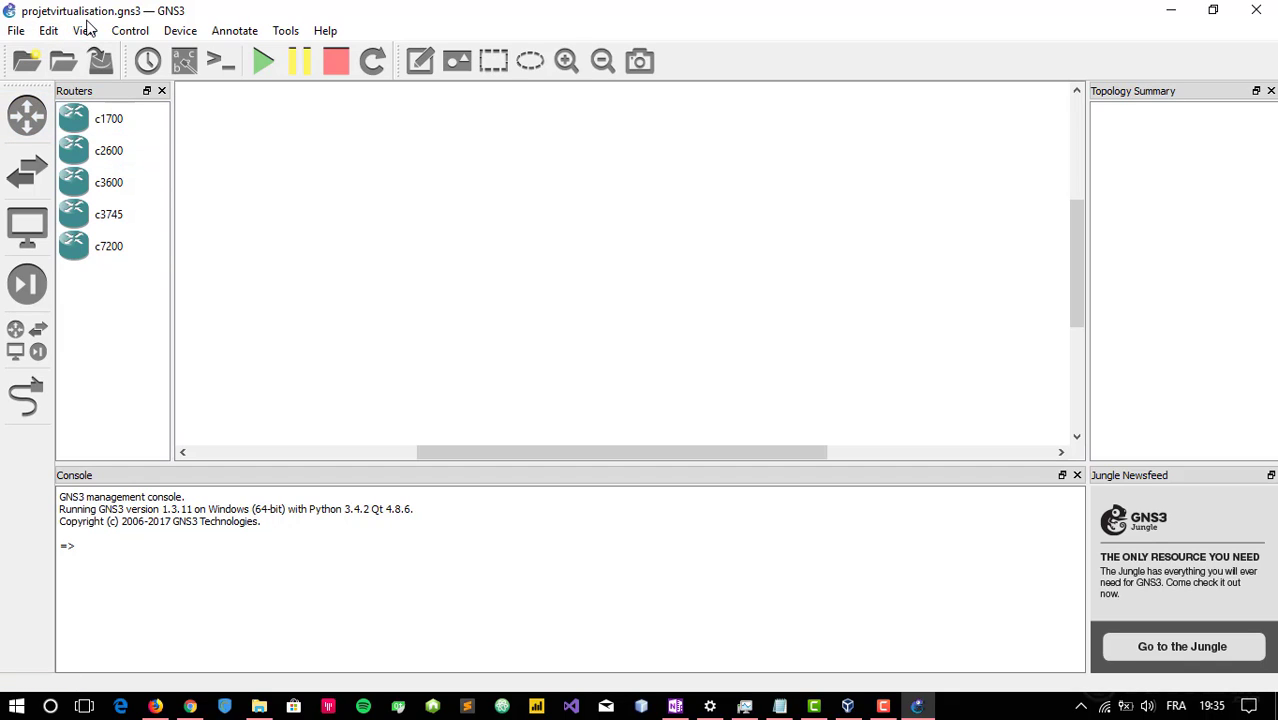
click(48, 31)
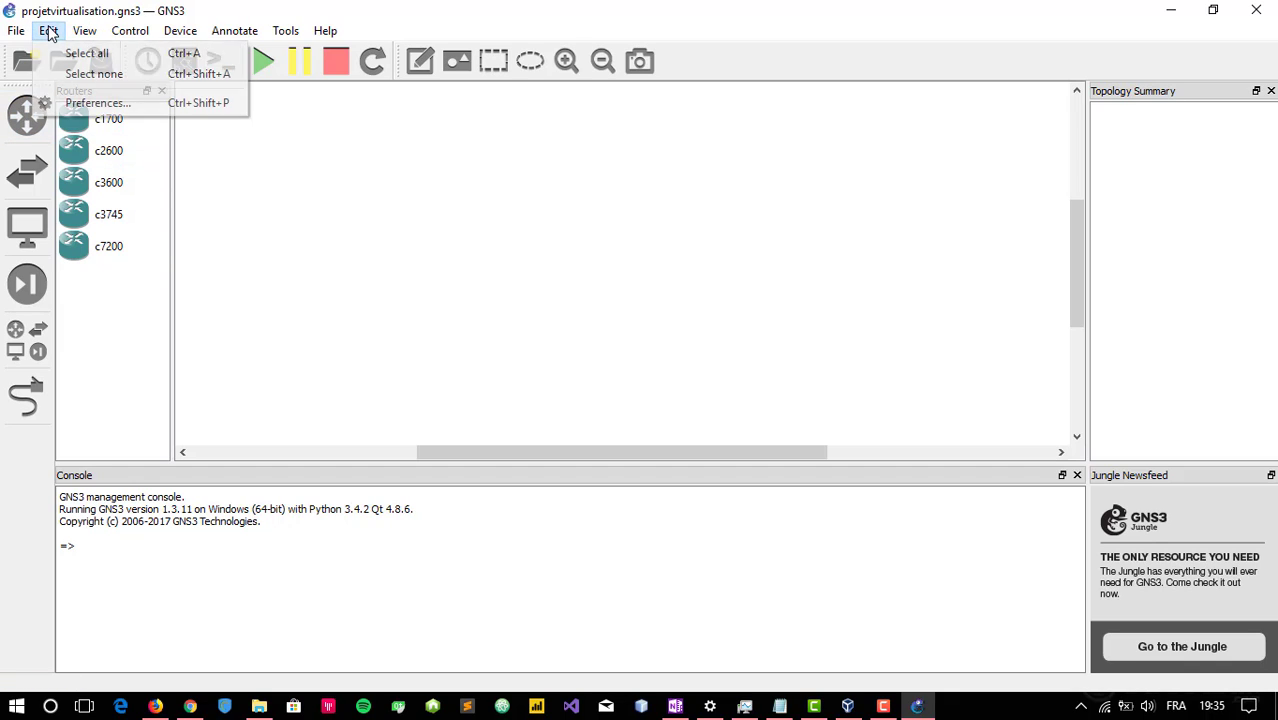
click(82, 103)
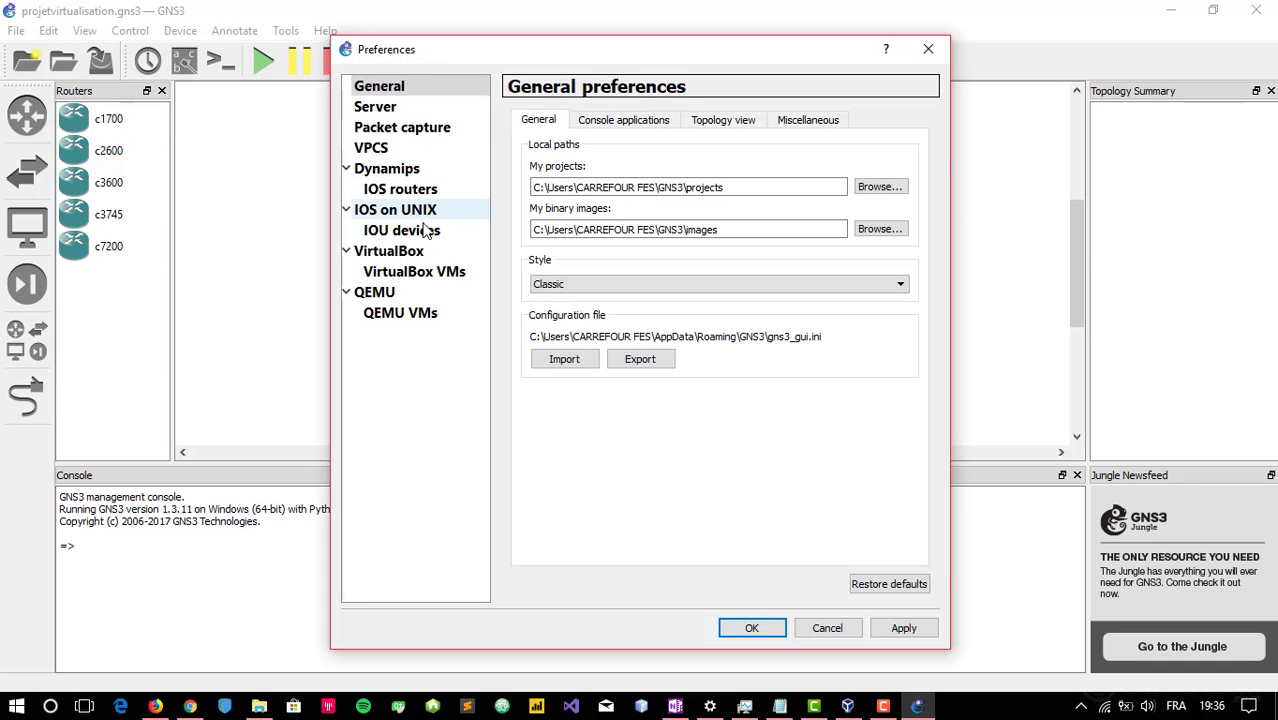
click(400, 189)
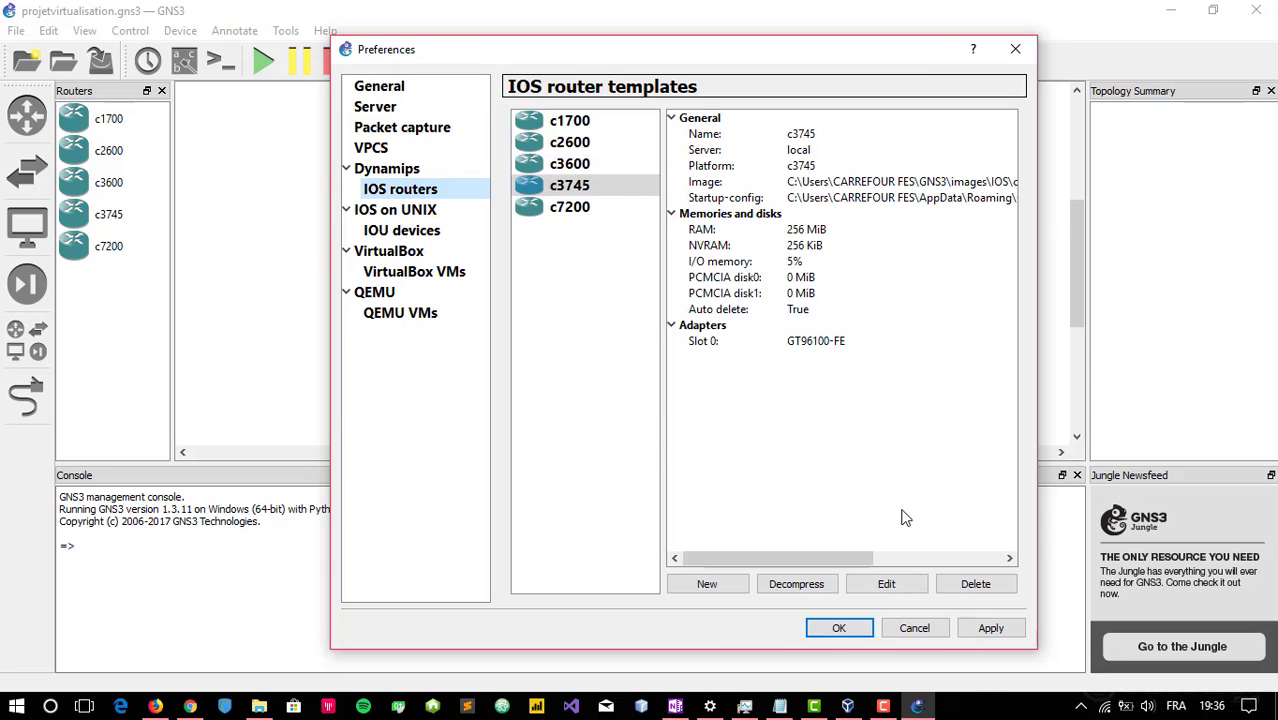
click(704, 586)
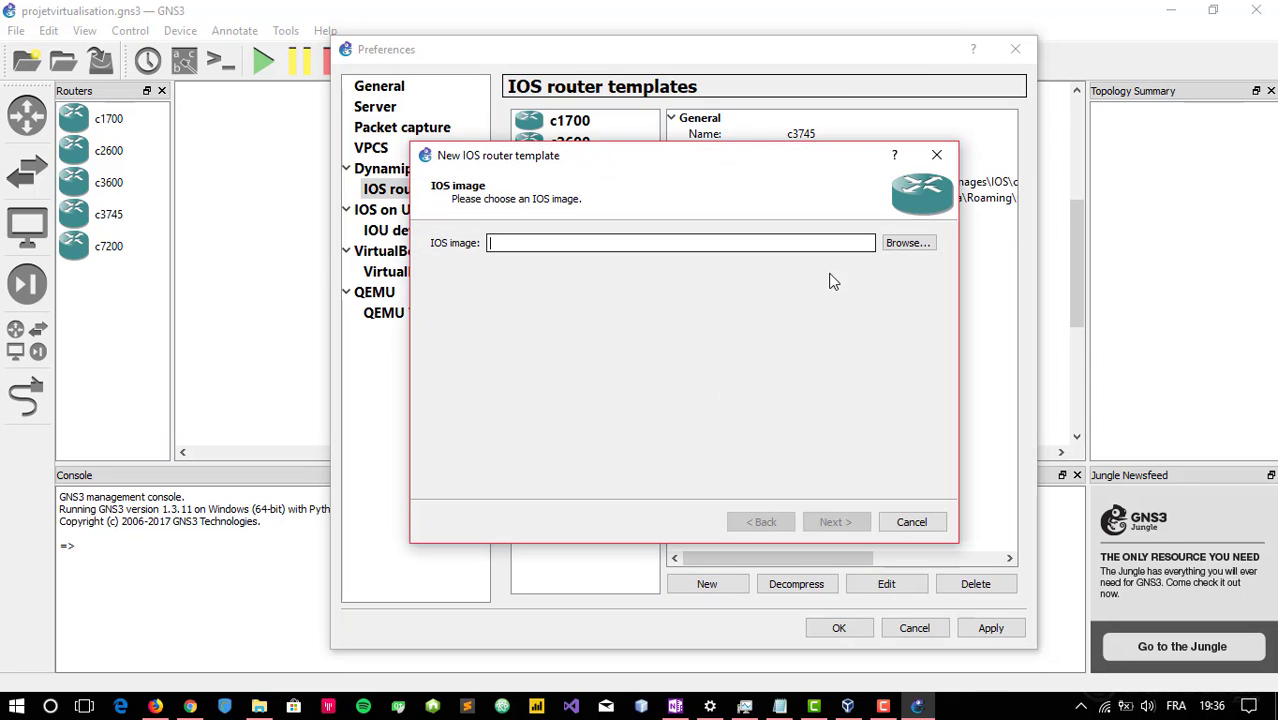
click(907, 243)
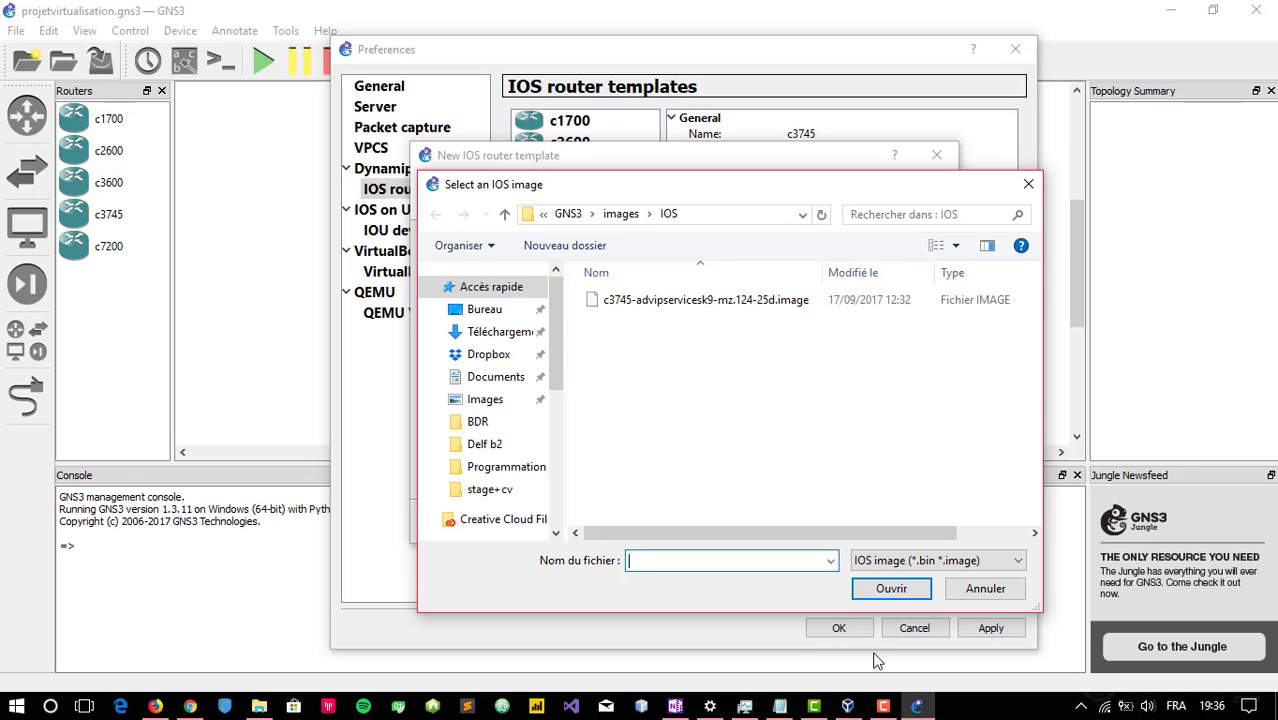
click(985, 589)
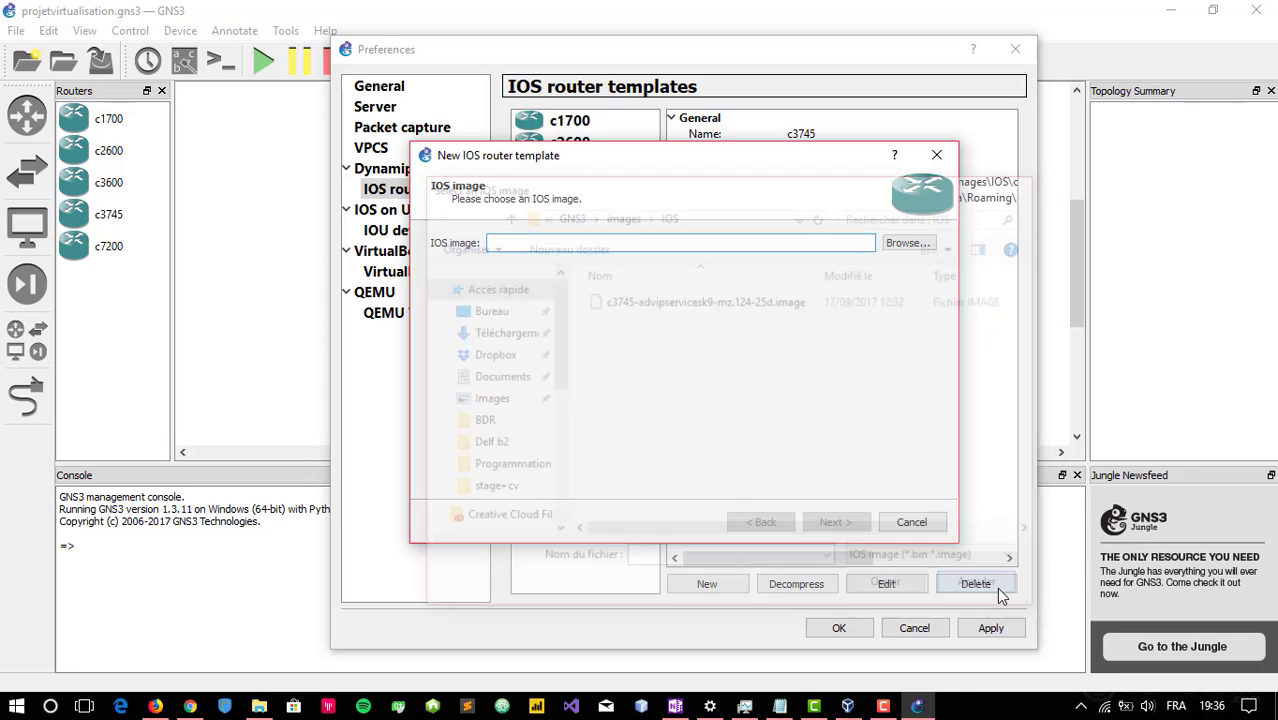
click(912, 522)
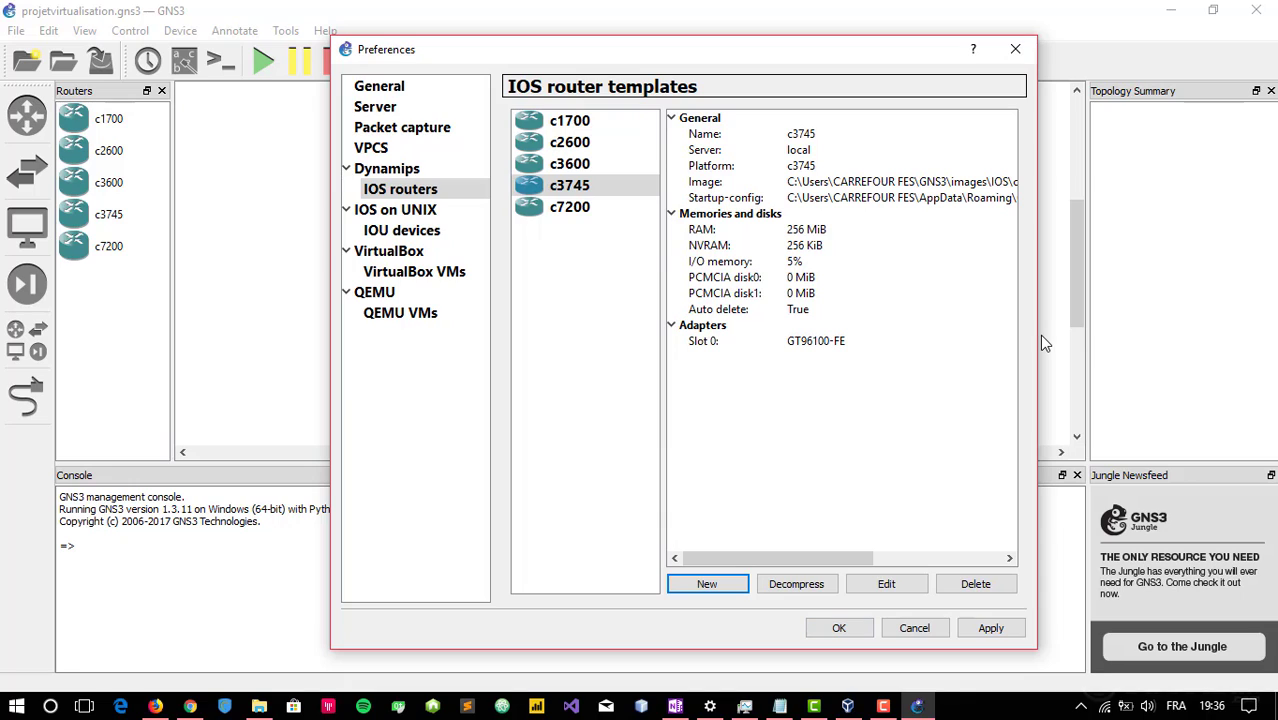
click(1016, 50)
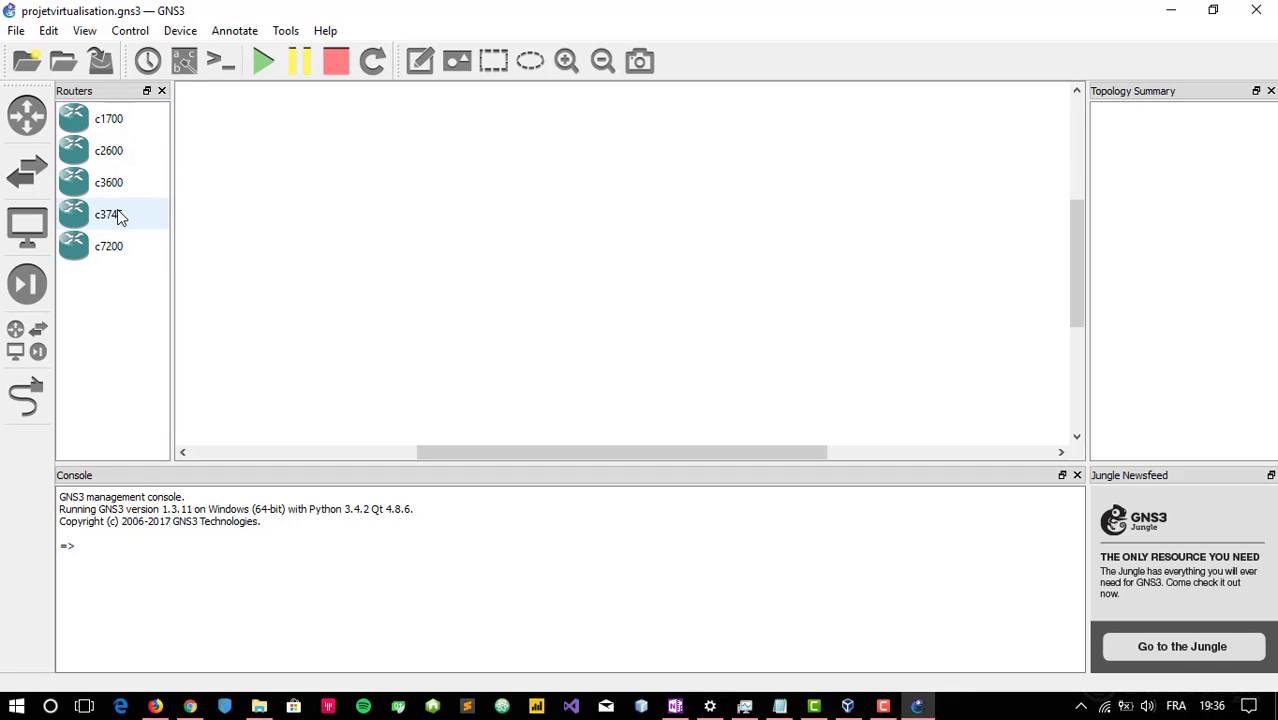
- Add a c3745 router to the upper middle of the topology and two clouds below it, one on each side
drag(118, 218, 600, 170)
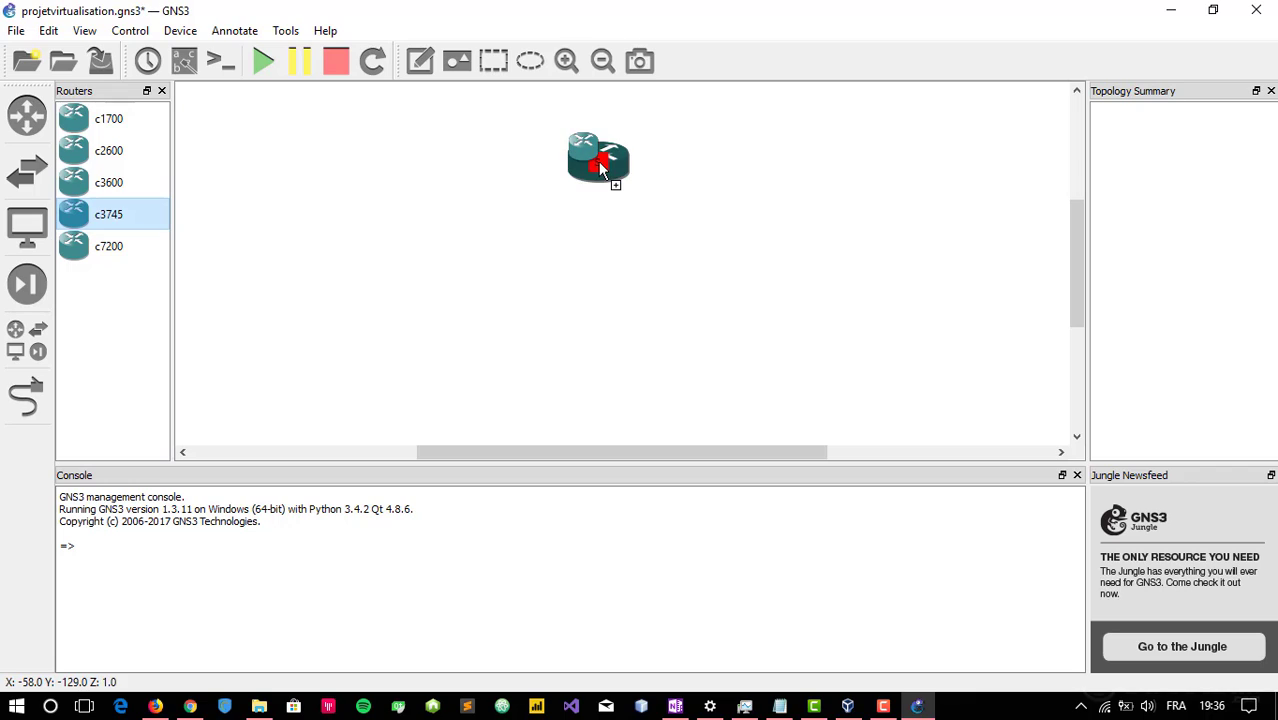
click(27, 225)
drag(90, 122, 410, 284)
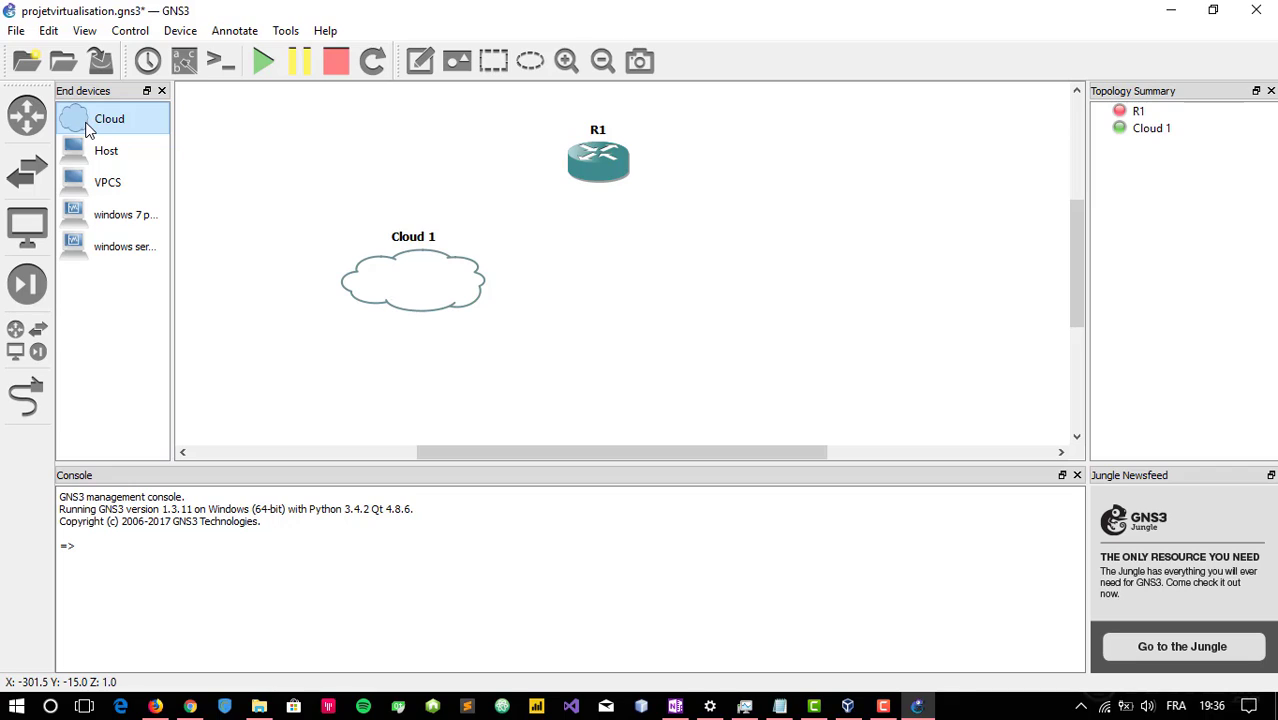
drag(91, 127, 742, 285)
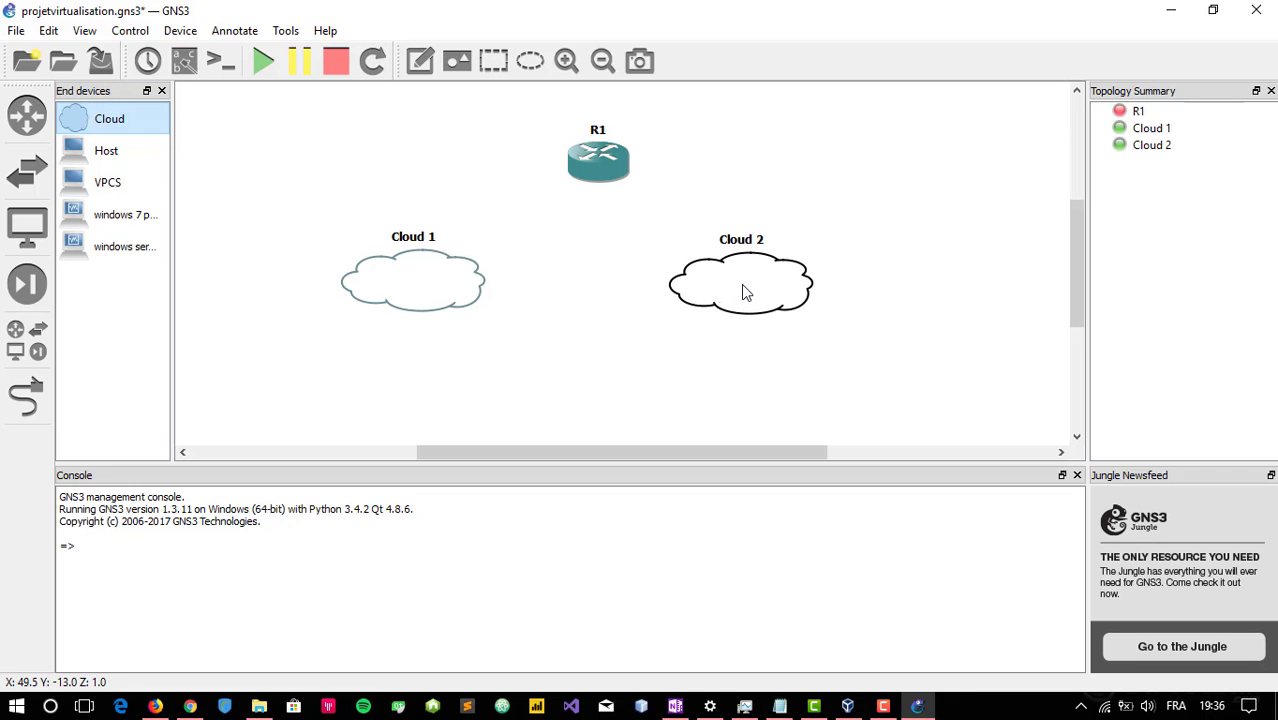
- Configure Cloud 2 with a generic Ethernet NIO on the Ethernet 2 adapter and apply the configuration
right_click(742, 291)
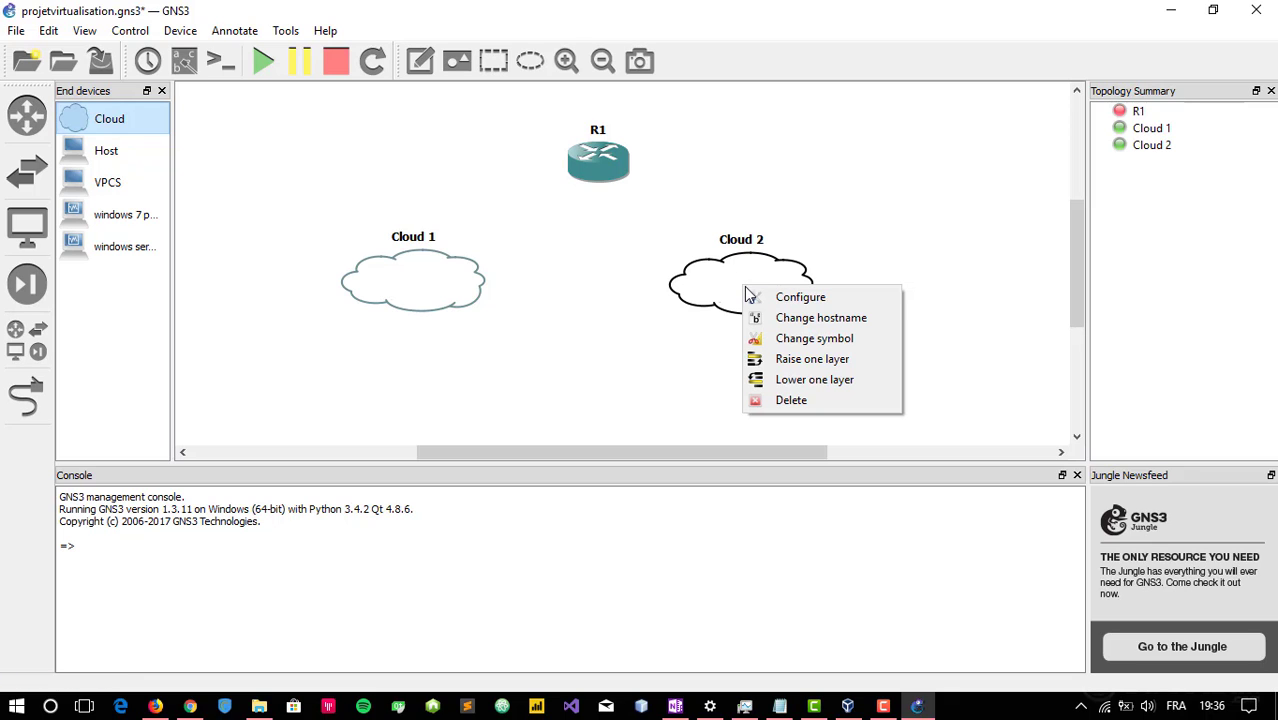
click(766, 297)
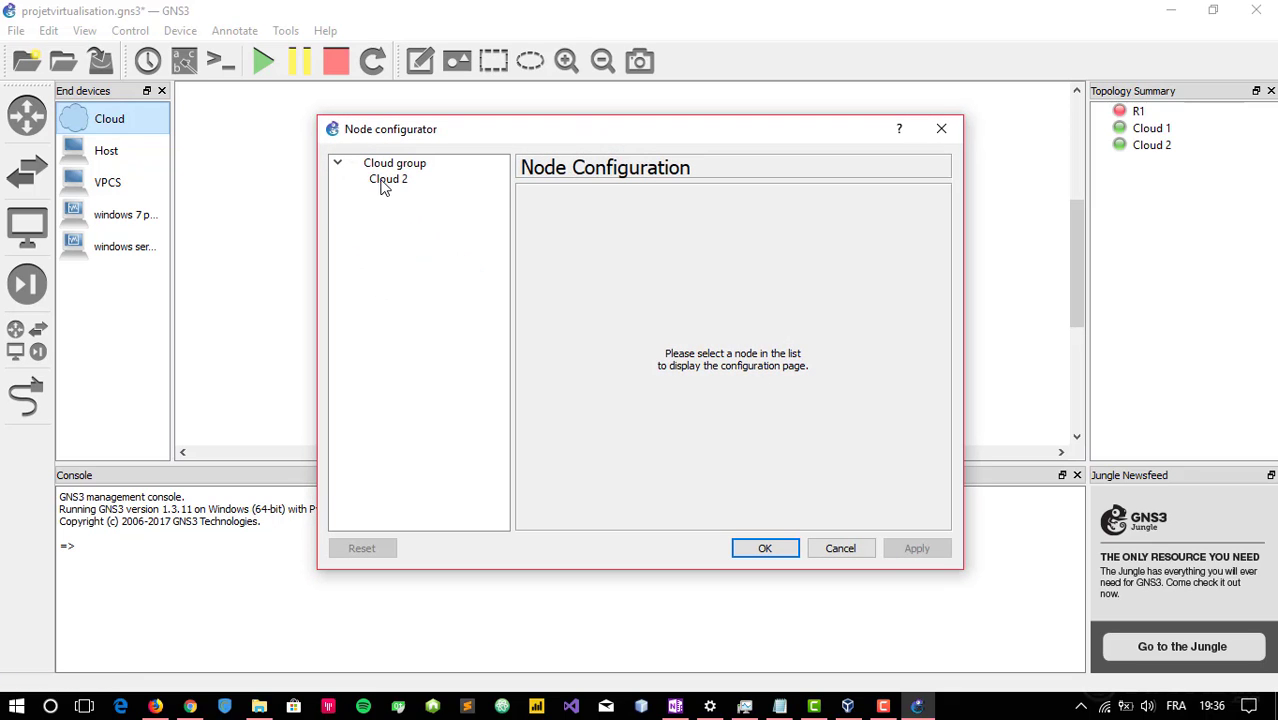
click(386, 182)
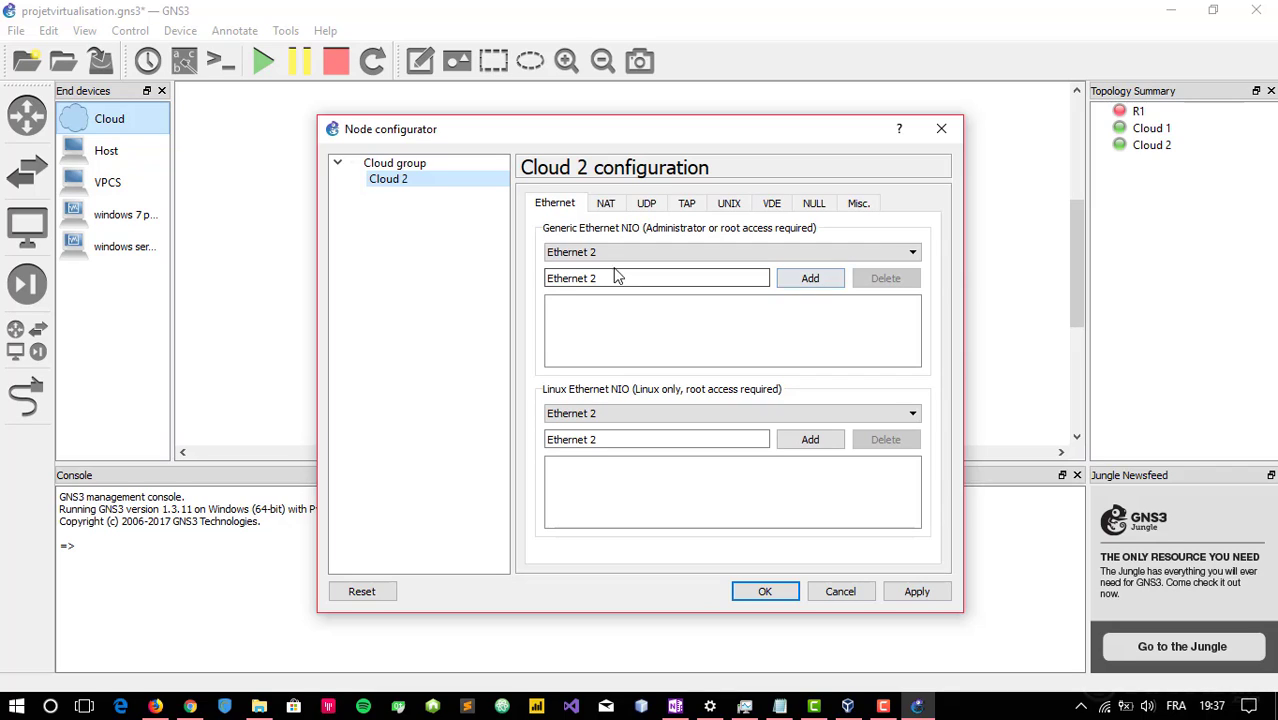
click(816, 280)
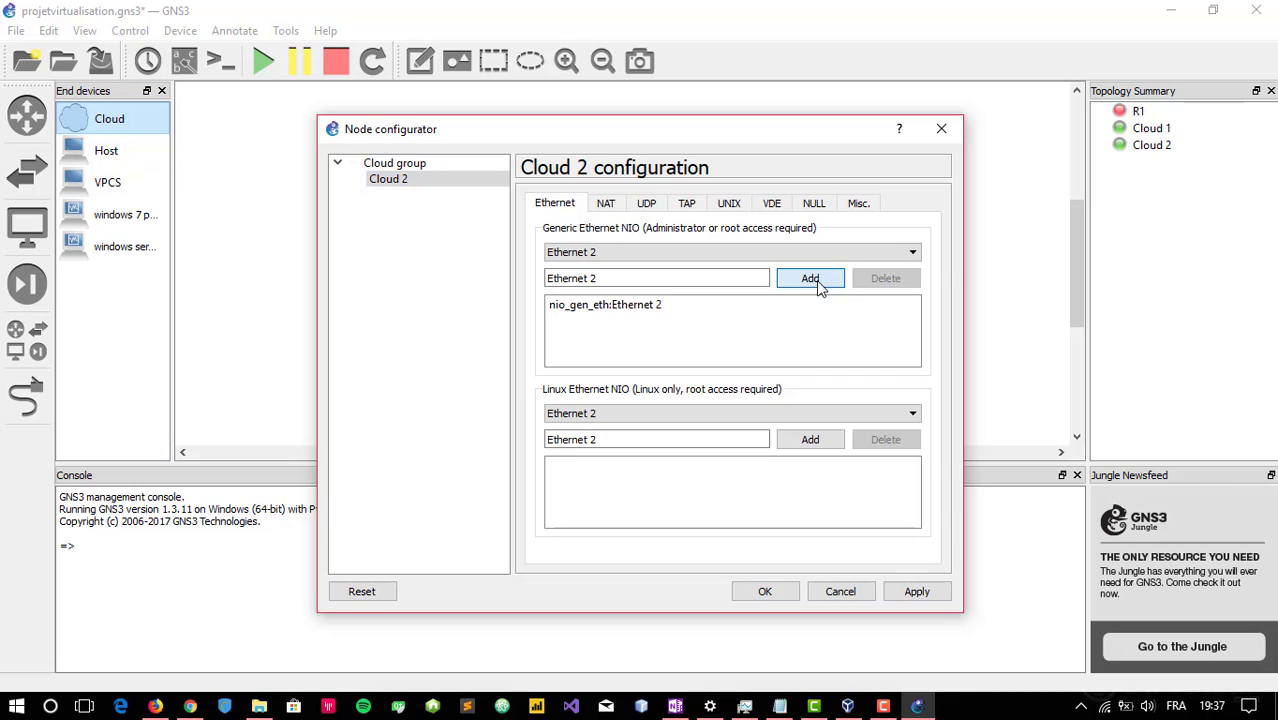
click(625, 254)
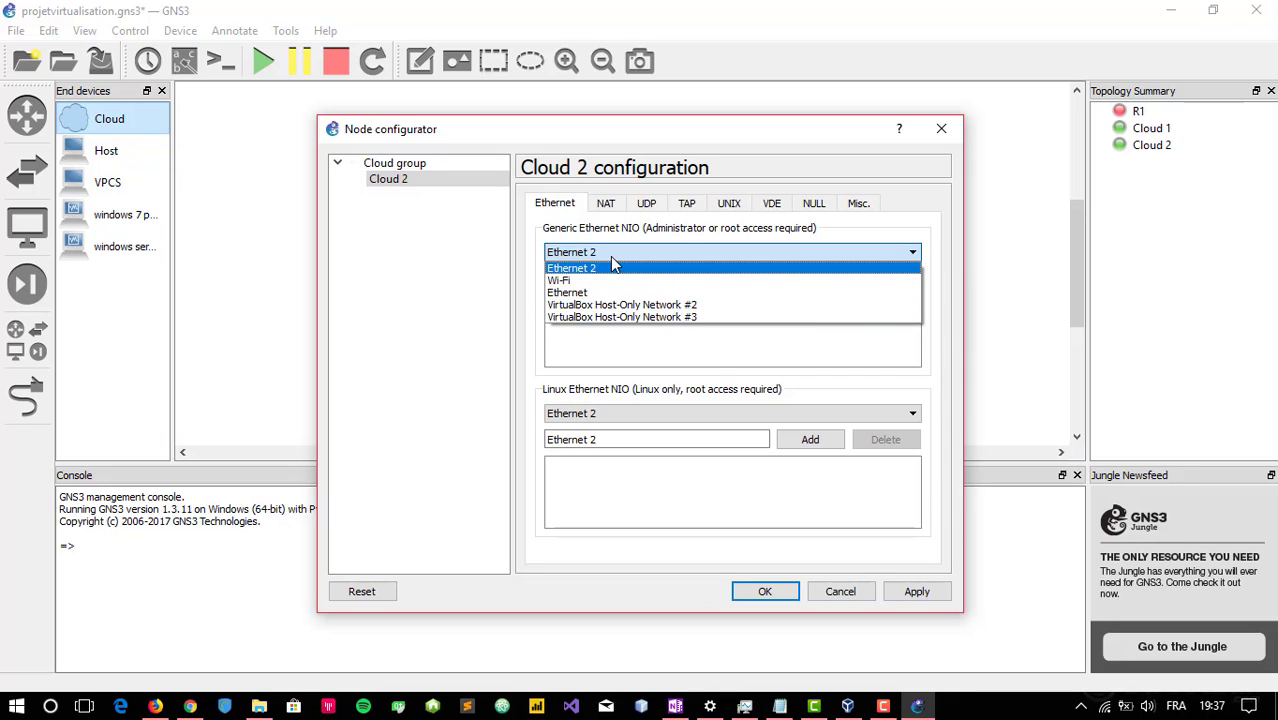
click(538, 268)
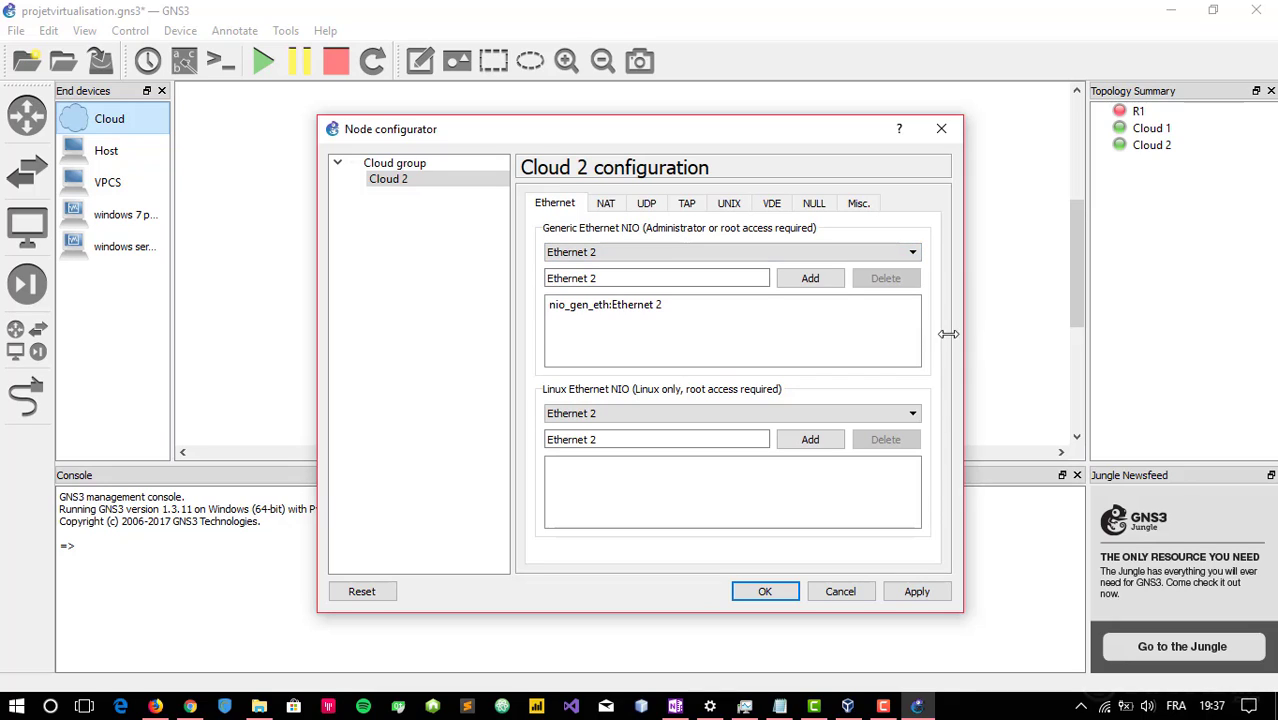
click(916, 593)
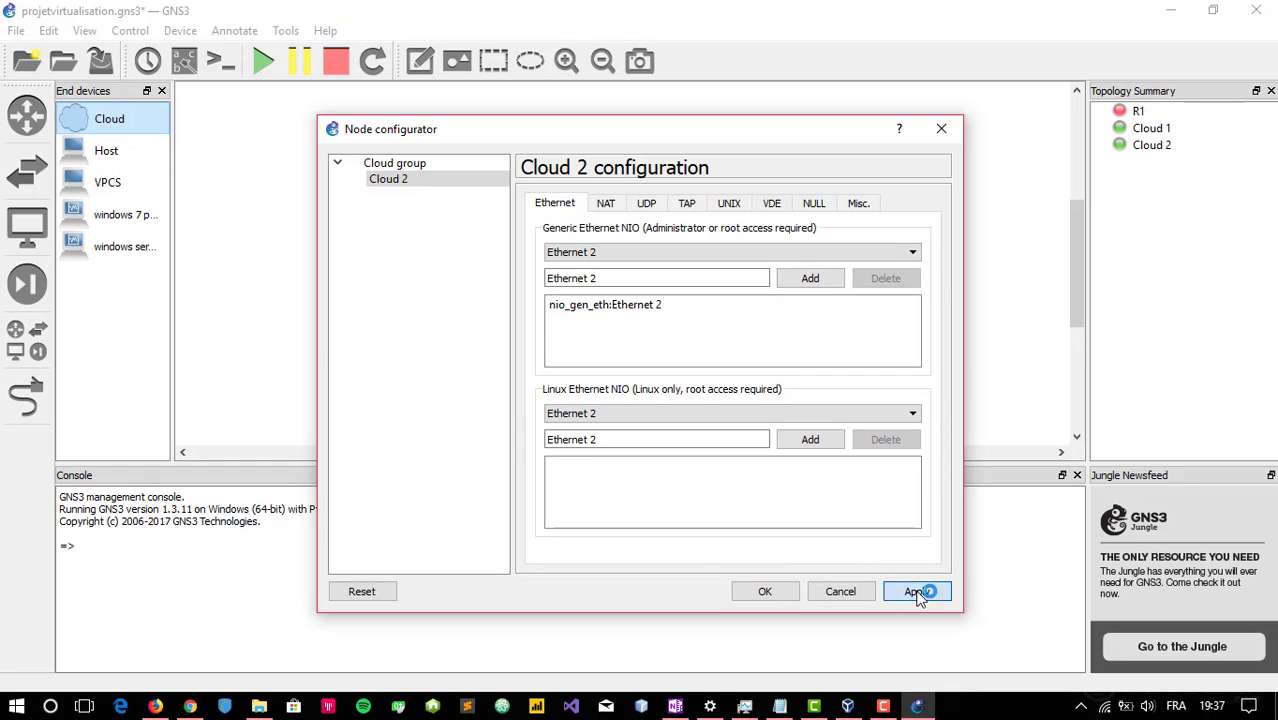
click(765, 591)
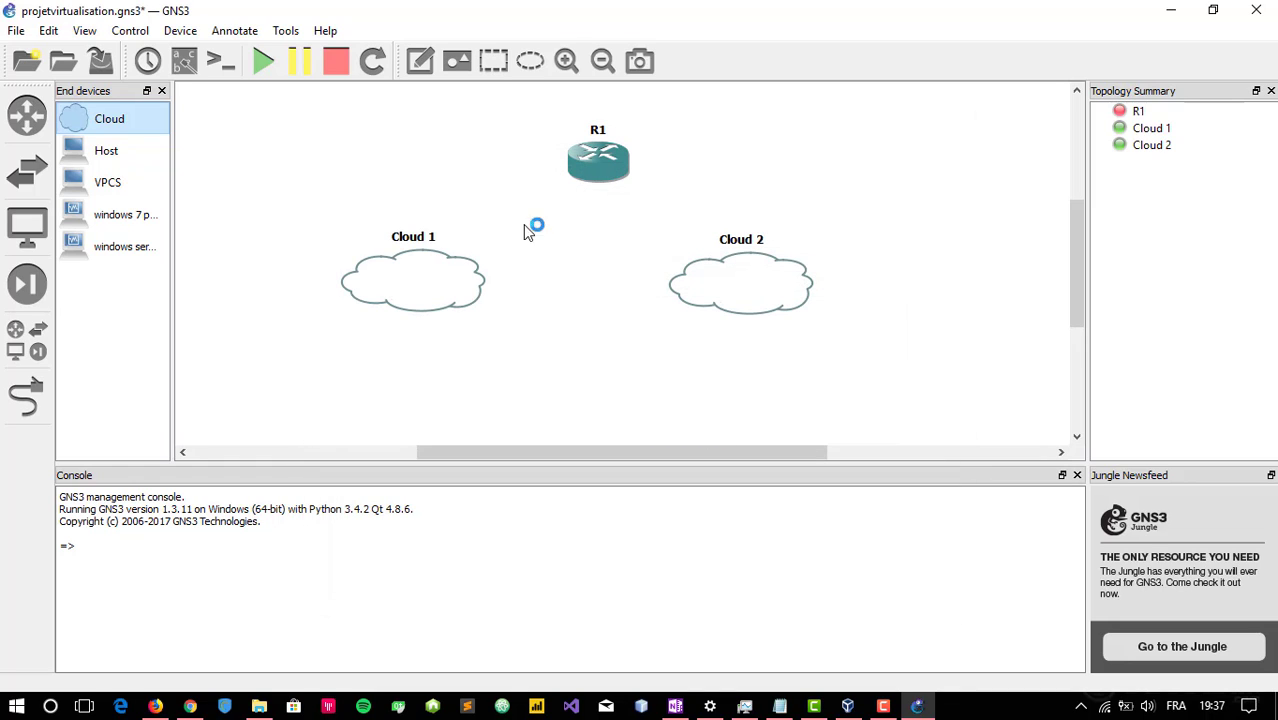
right_click(442, 286)
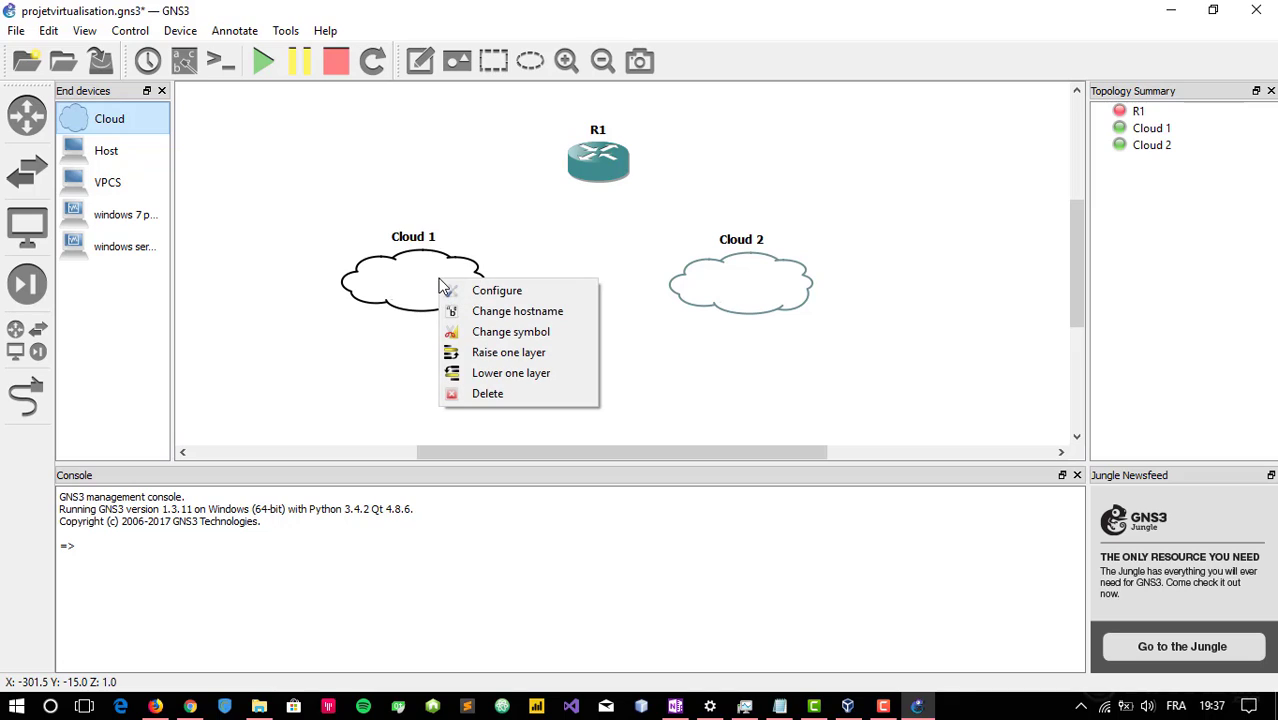
click(545, 318)
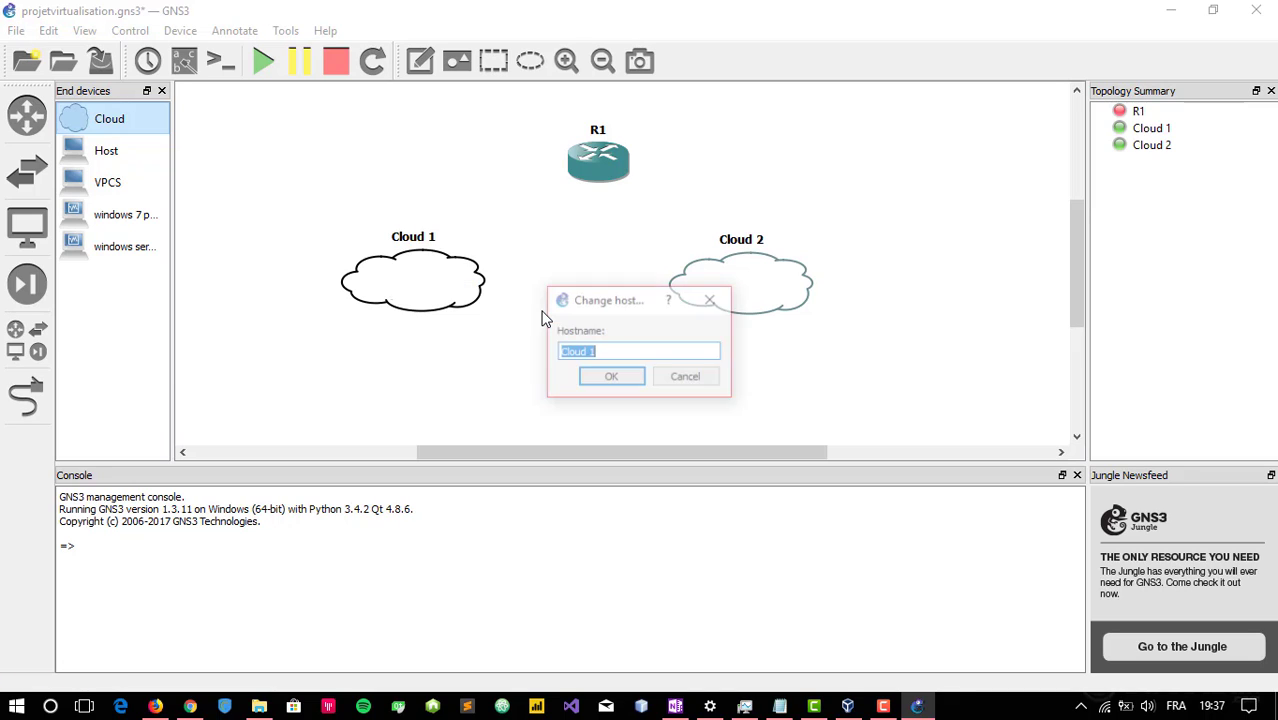
click(686, 379)
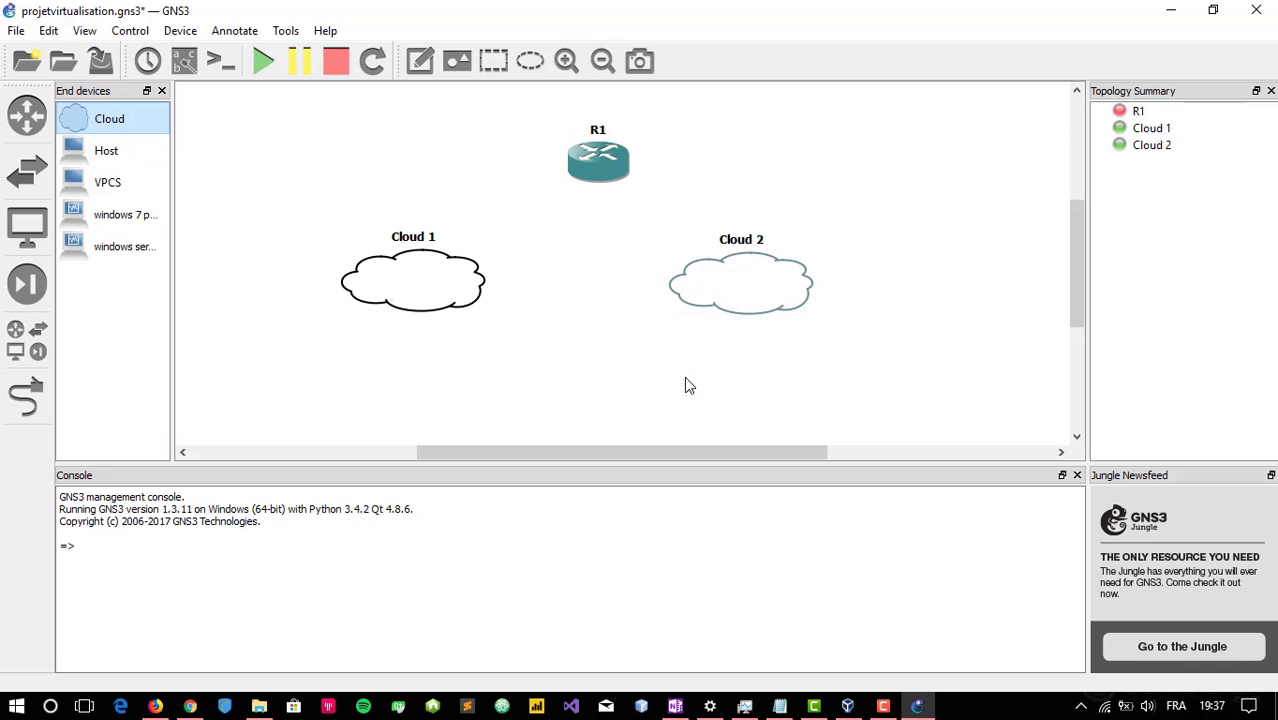
- Configure Cloud 1 with a generic Ethernet NIO on the Ethernet 2 adapter and apply the configuration
right_click(419, 272)
click(444, 280)
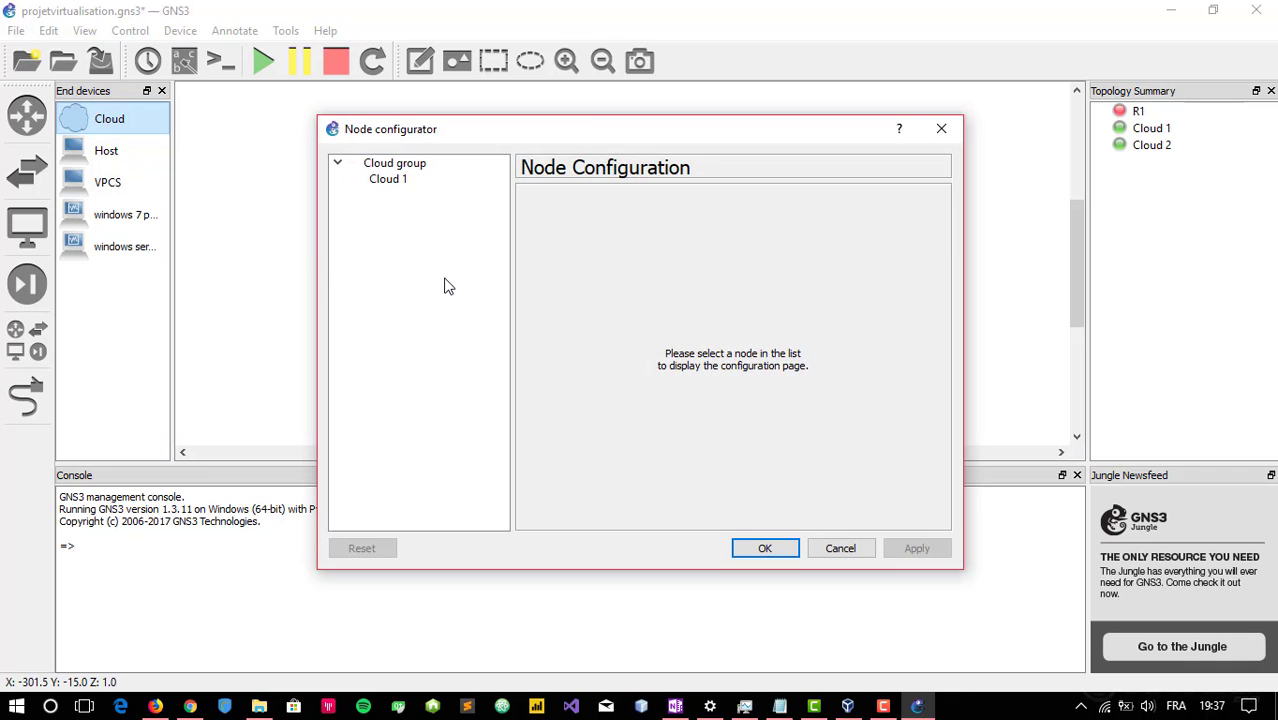
click(418, 185)
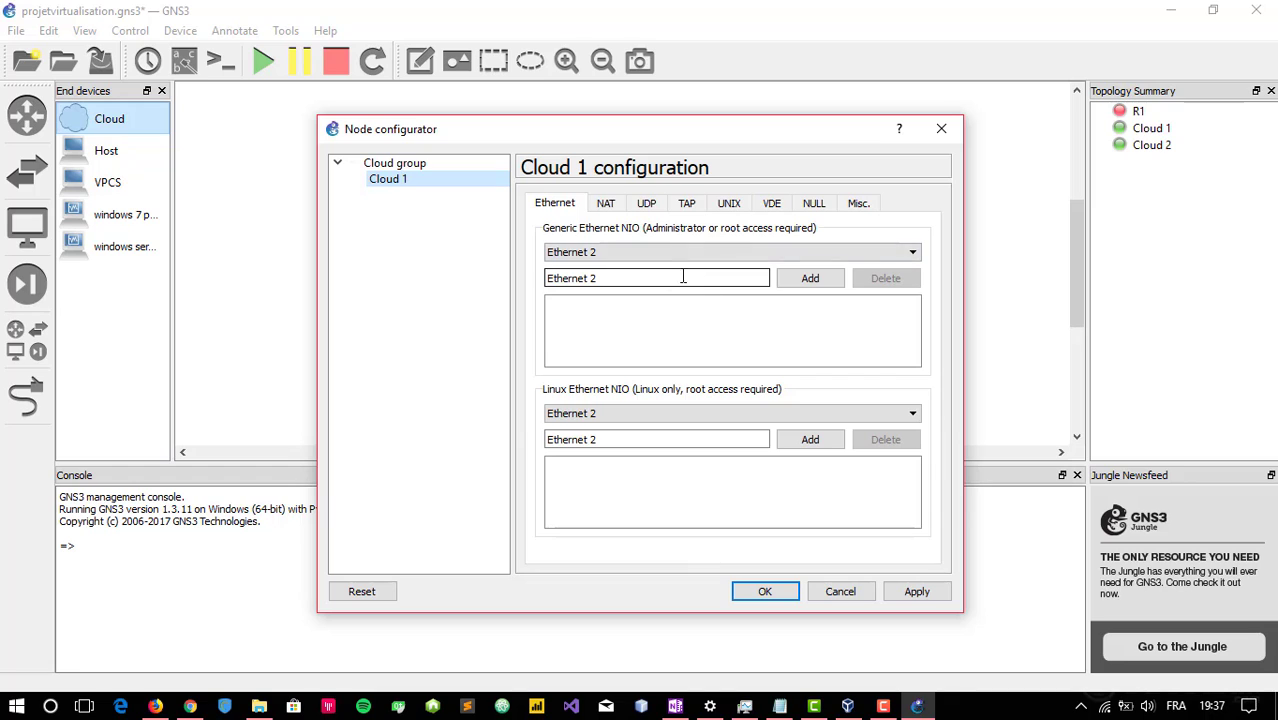
click(812, 282)
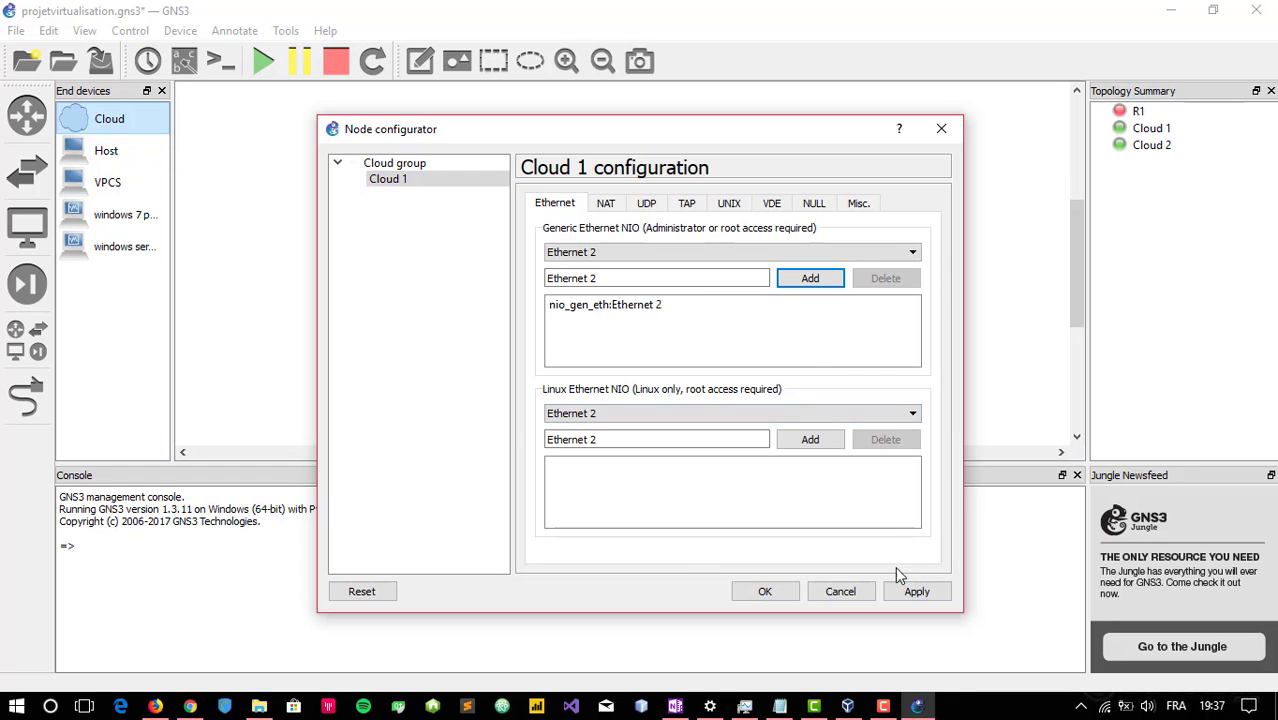
click(915, 592)
click(765, 591)
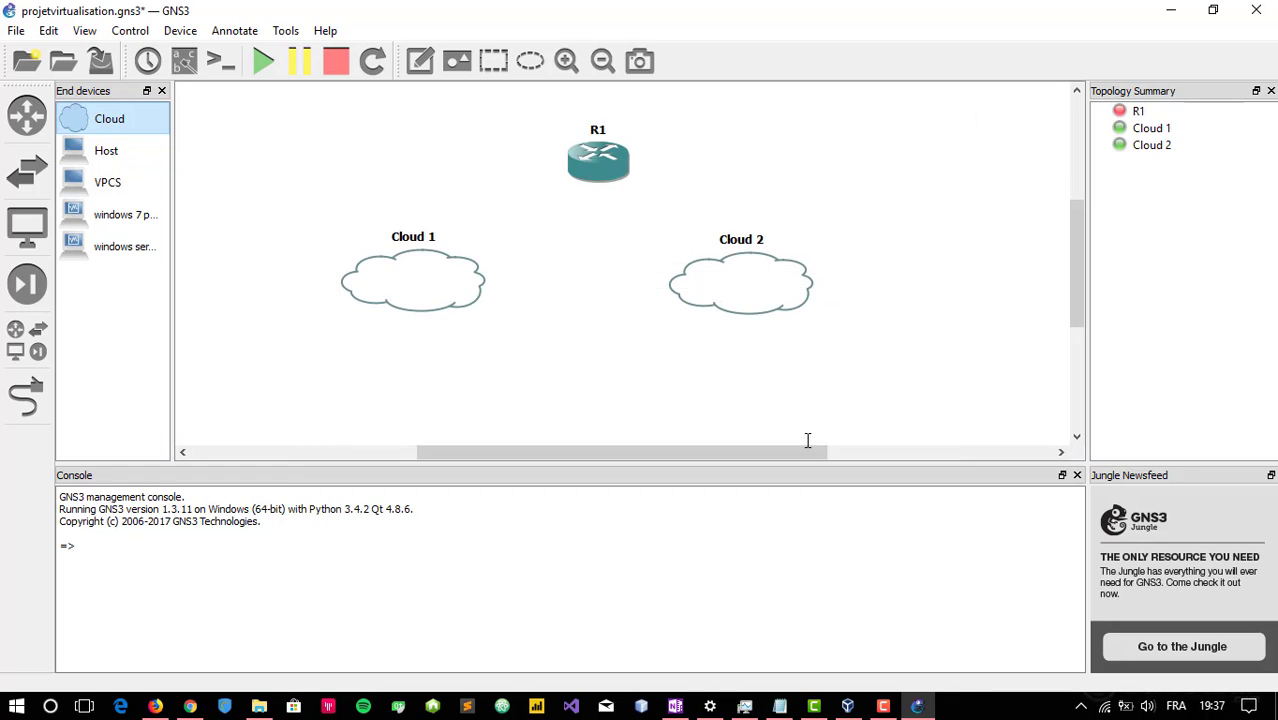
- Link Cloud 1's nio_gen_eth:Ethernet 2 interface to FastEthernet0/0 on router R1
click(27, 397)
click(453, 268)
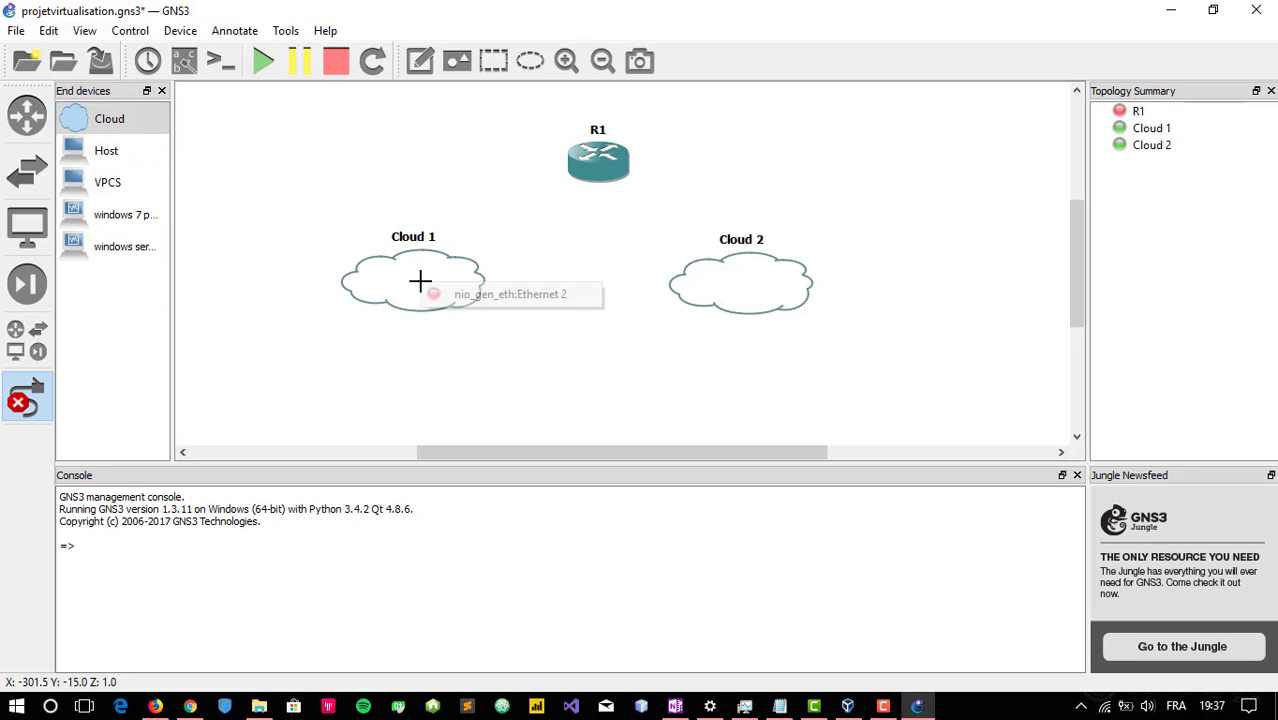
click(480, 293)
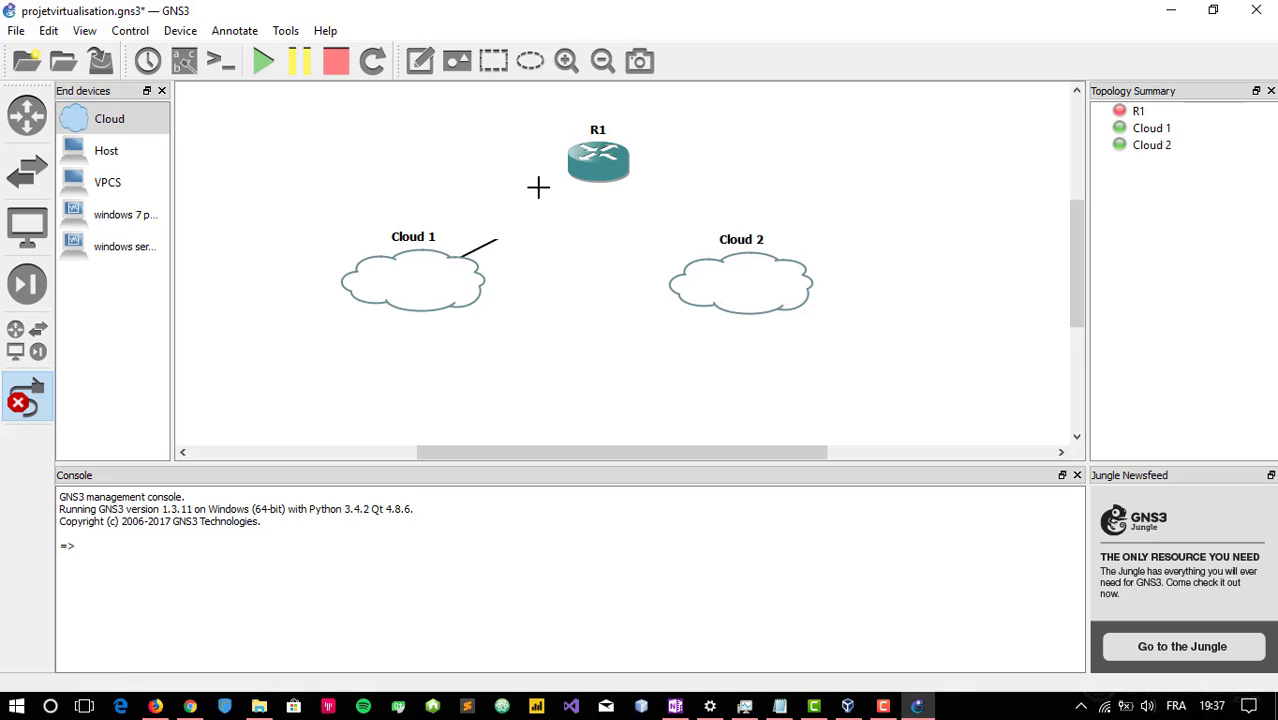
click(597, 160)
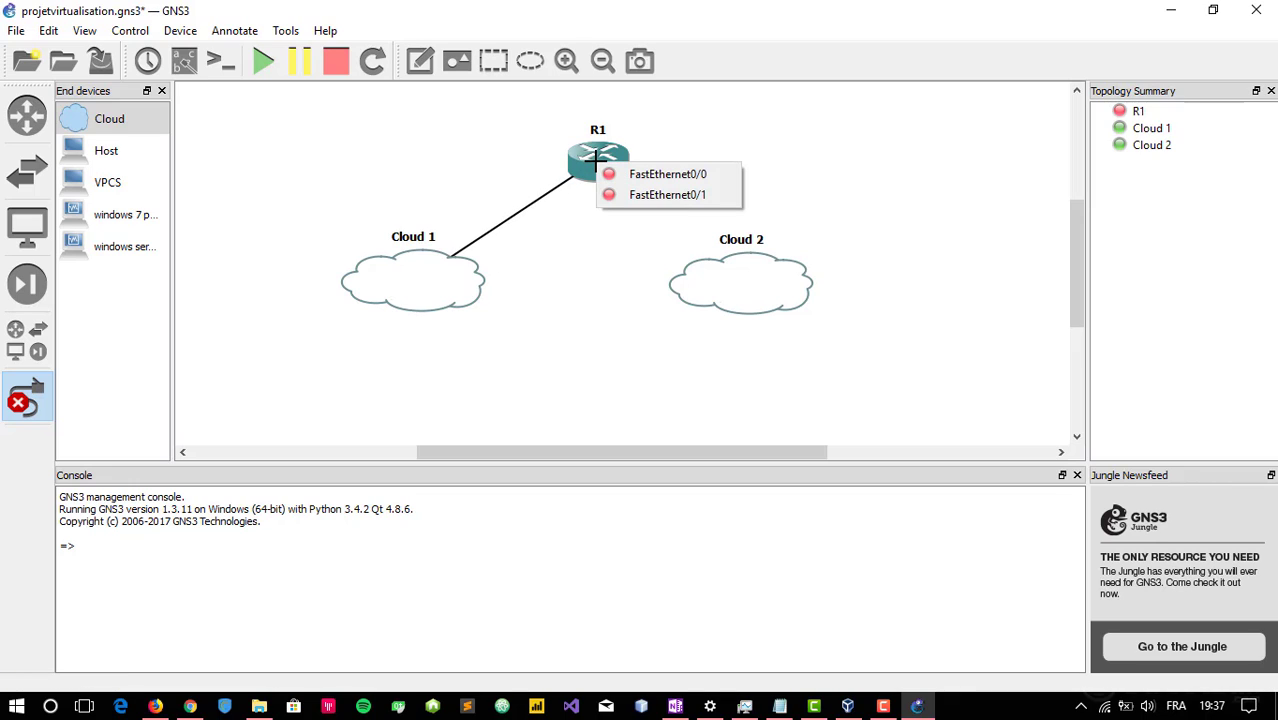
click(660, 175)
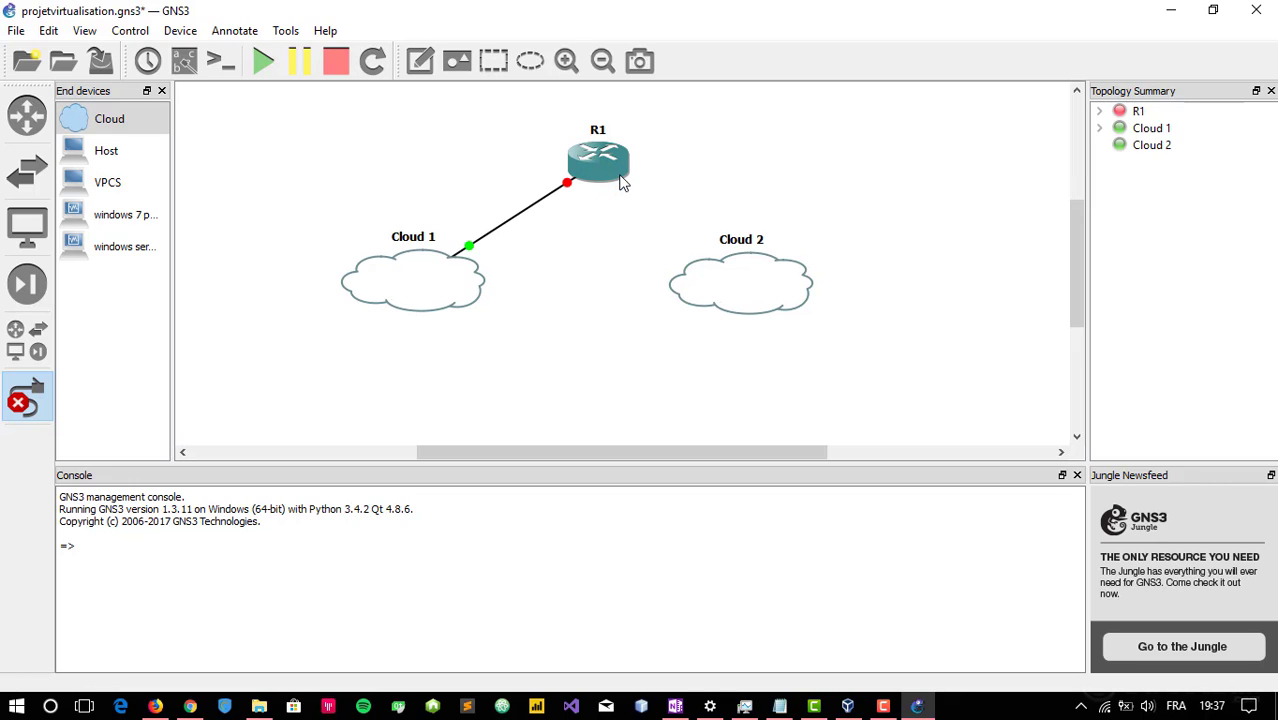
- Link FastEthernet0/1 on router R1 to Cloud 2's Ethernet 2 interface, end linking and shift Cloud 2 slightly to the right
click(604, 166)
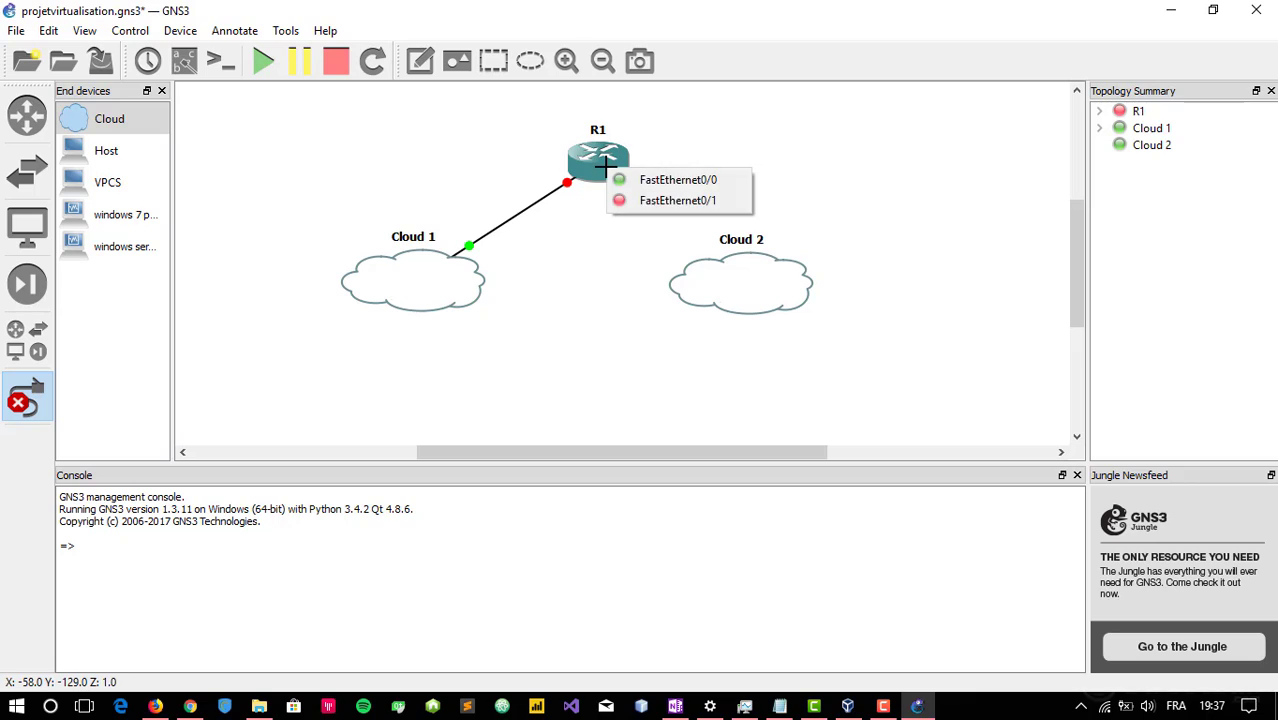
click(672, 201)
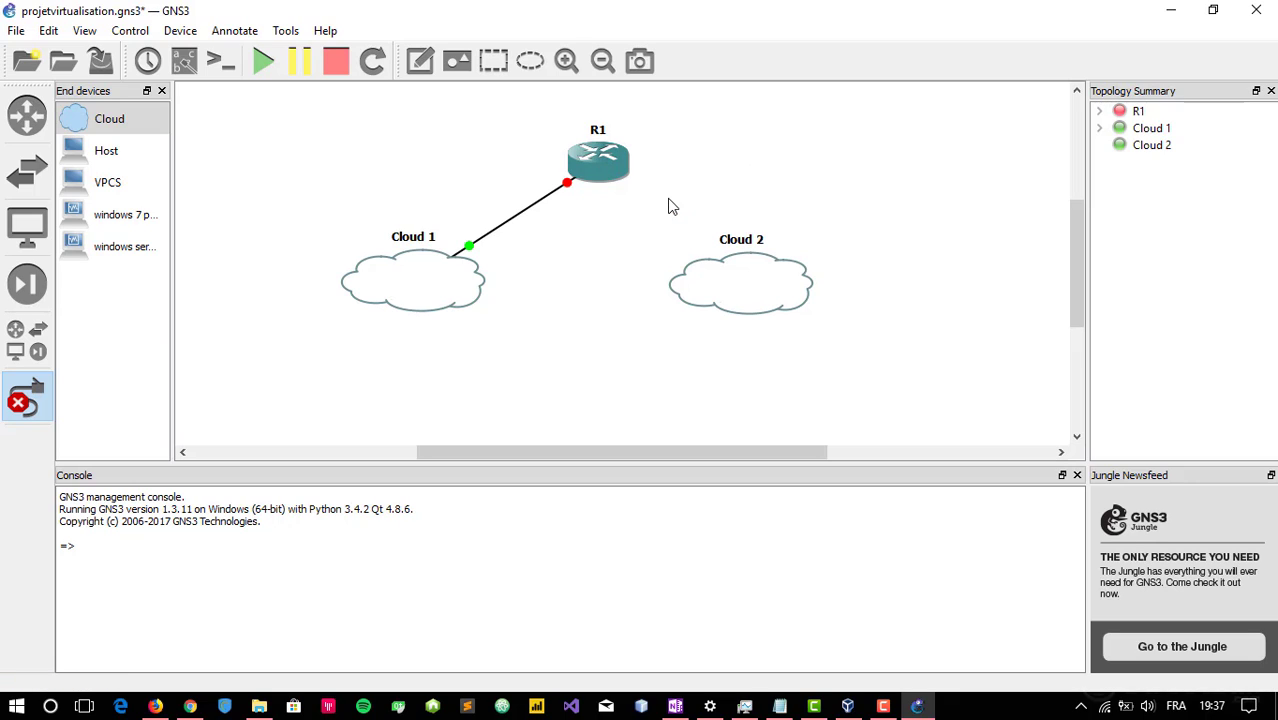
click(751, 276)
click(809, 293)
click(33, 402)
drag(770, 270, 784, 274)
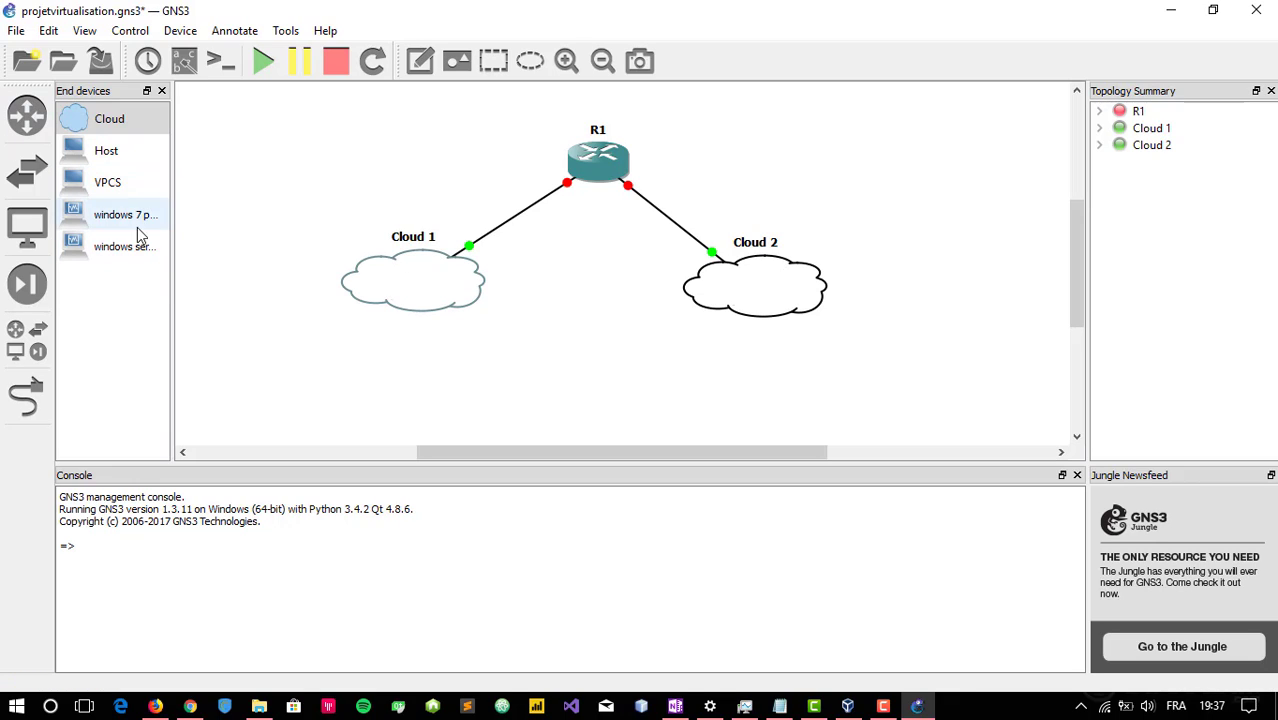
- Review the VirtualBox VM templates in the preferences and the machines available for a new template without adding one
click(48, 31)
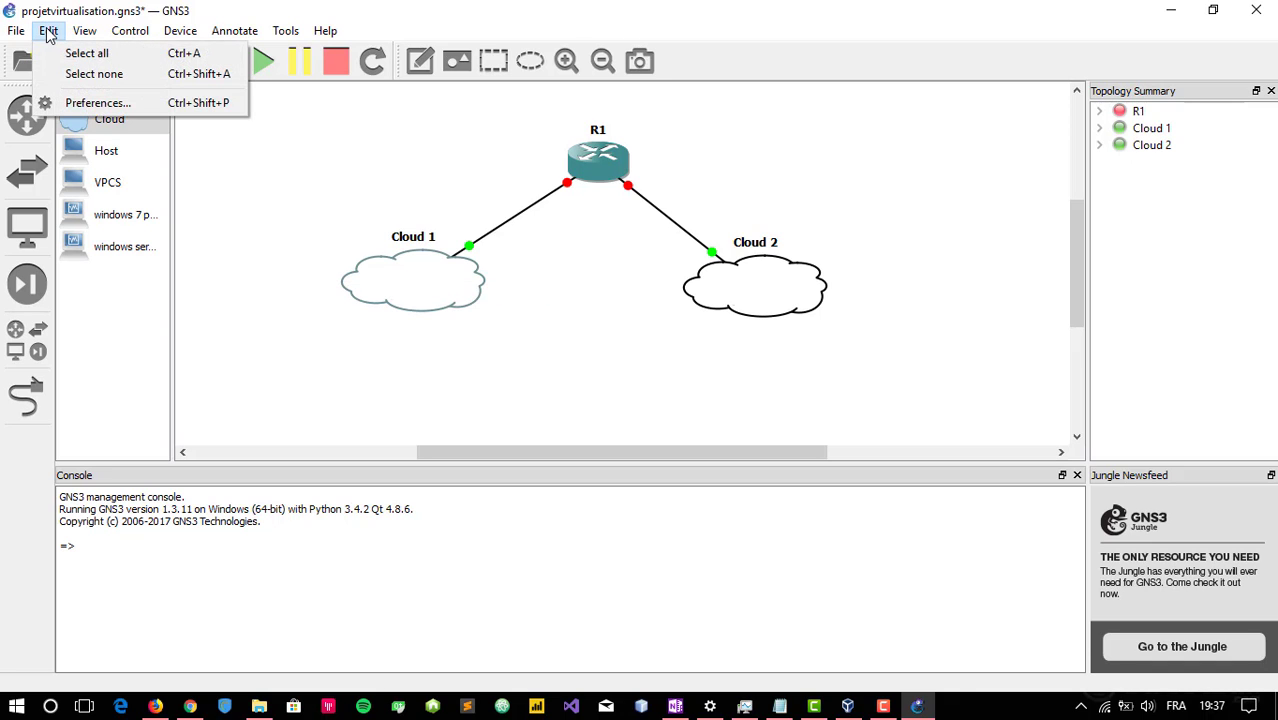
click(98, 103)
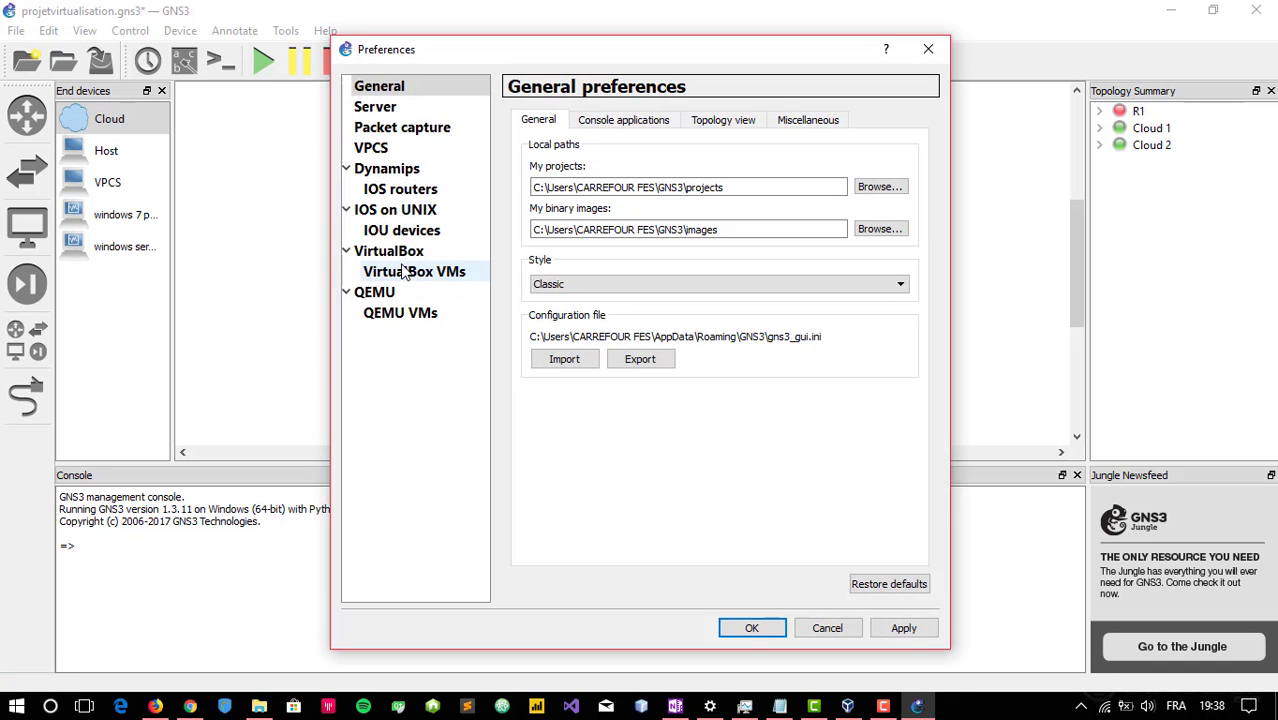
click(380, 277)
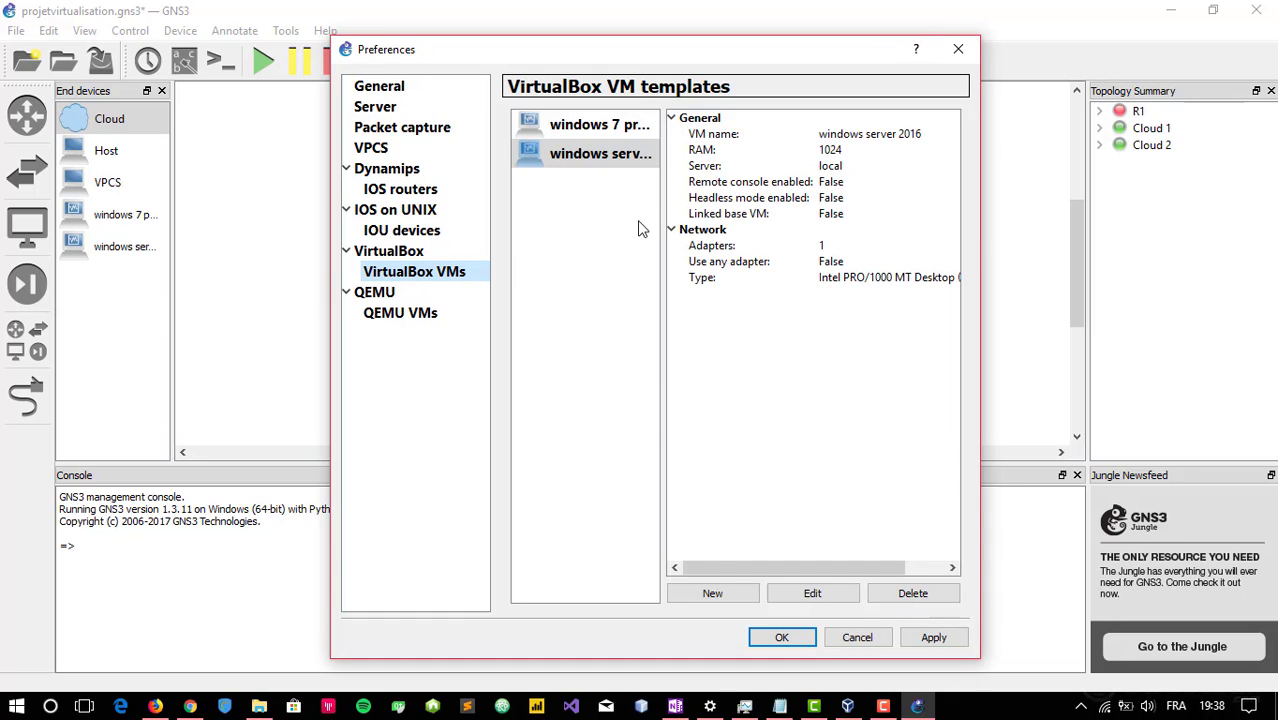
click(732, 598)
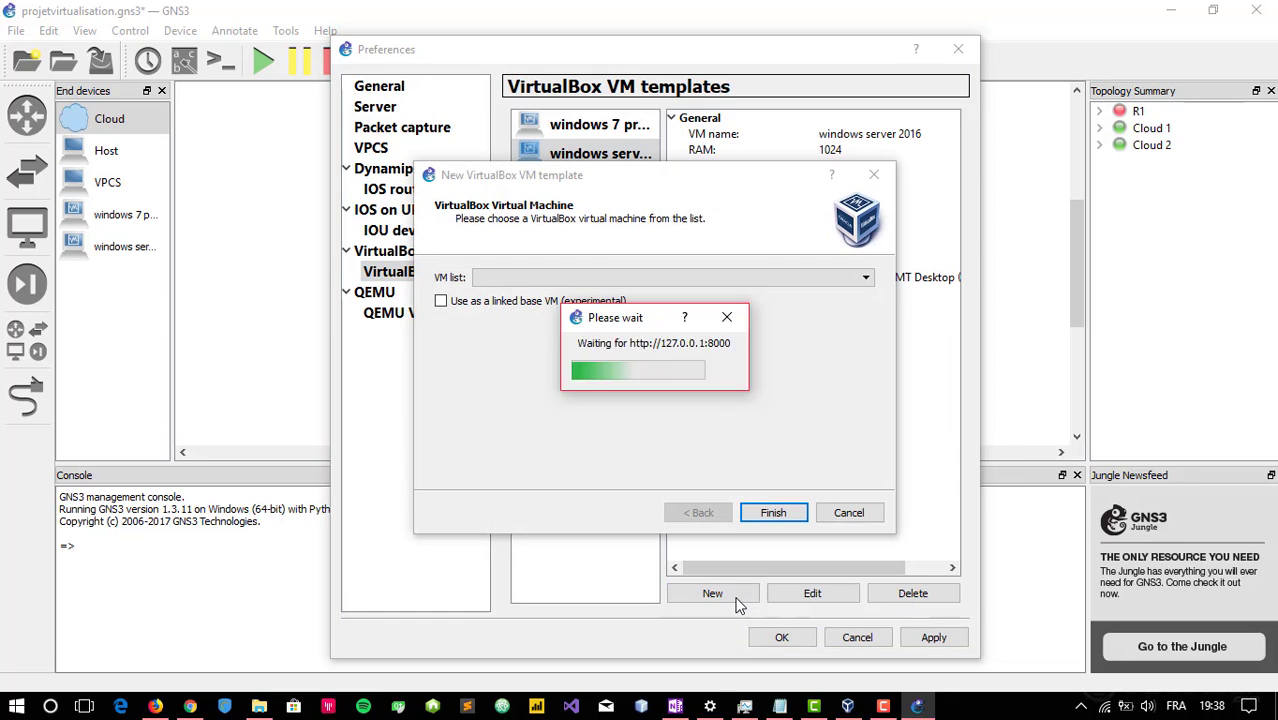
click(633, 280)
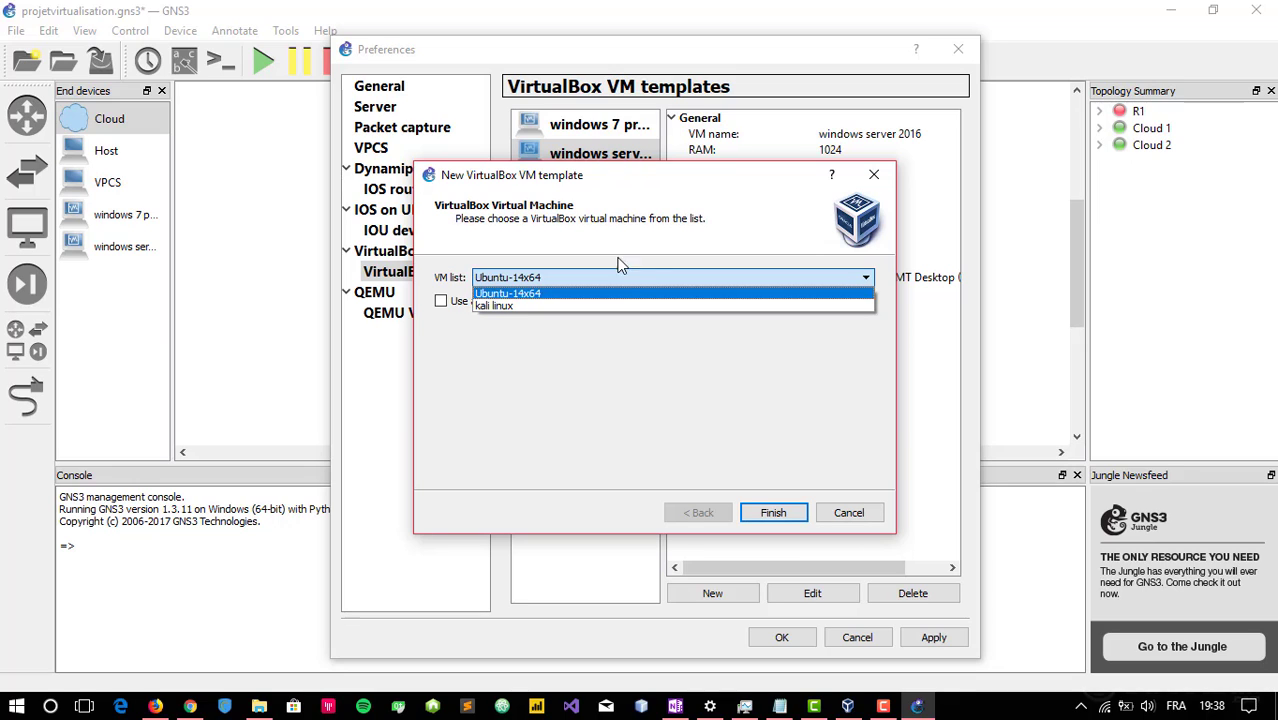
click(856, 518)
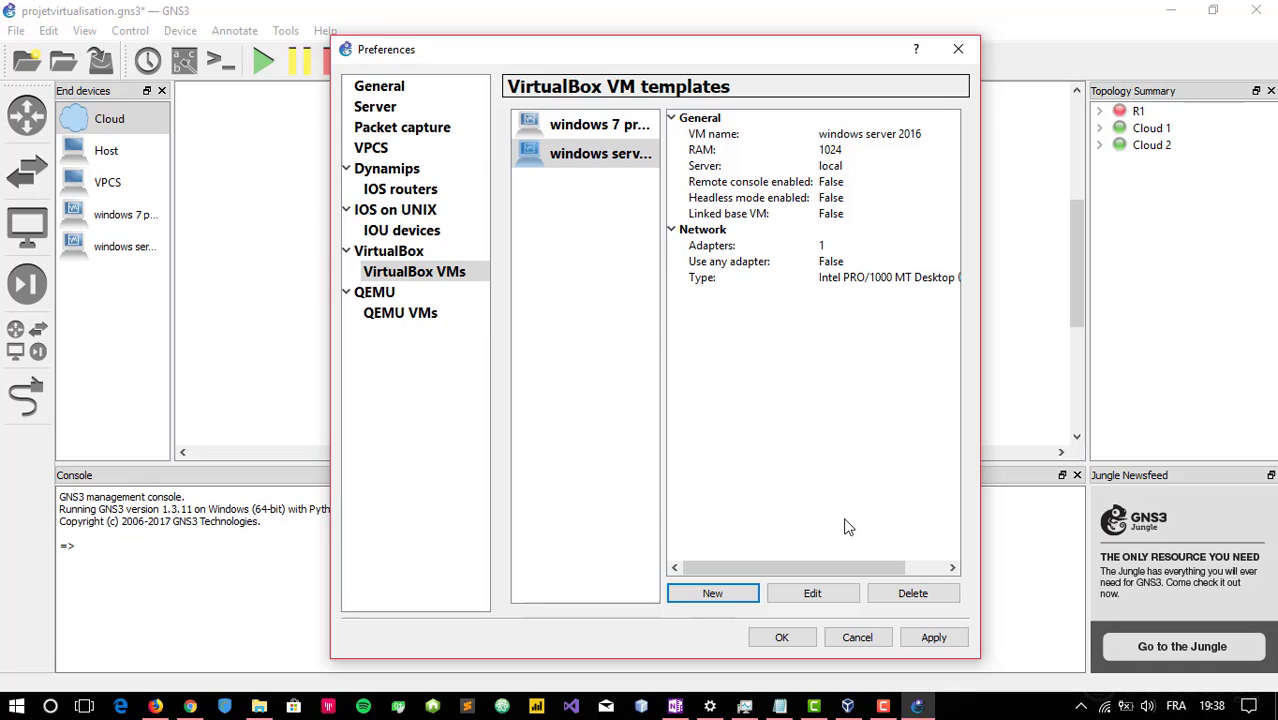
click(929, 637)
click(782, 637)
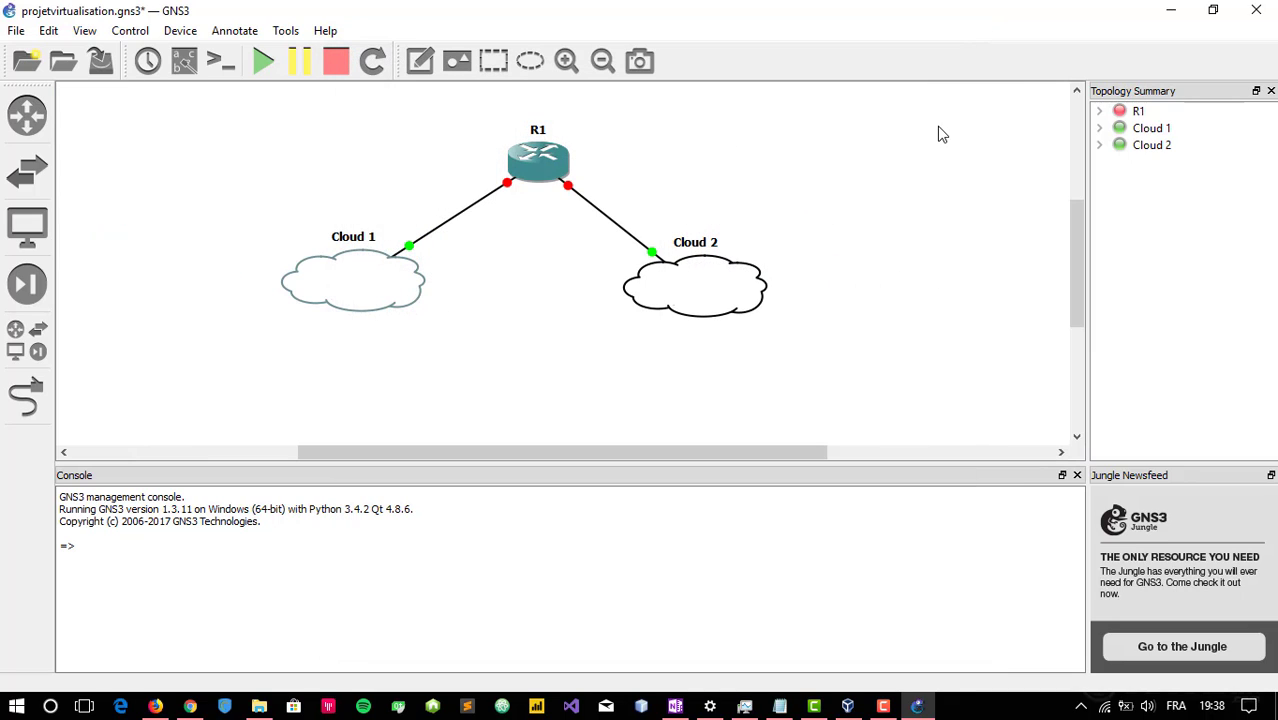
- Add a windows 7 pro sp1 32 machine below Cloud 1 and a windows server 2016 machine below Cloud 2
click(45, 229)
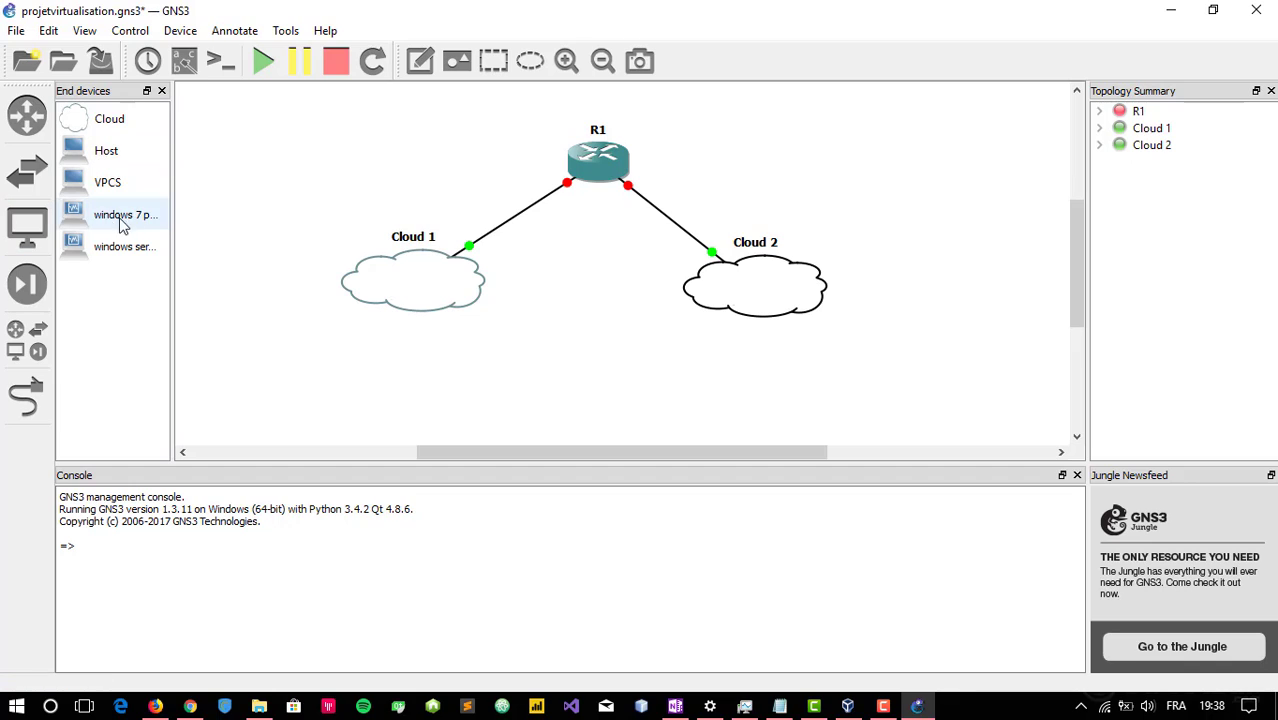
drag(110, 232, 397, 375)
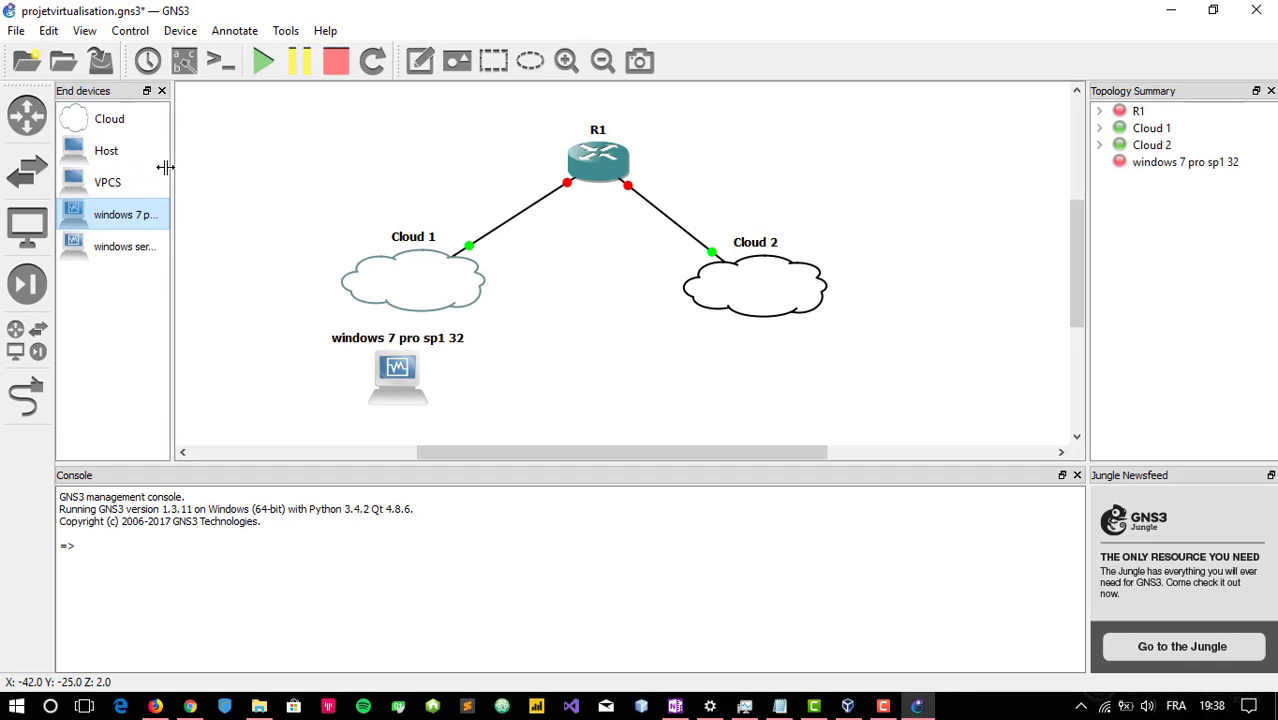
drag(123, 251, 800, 383)
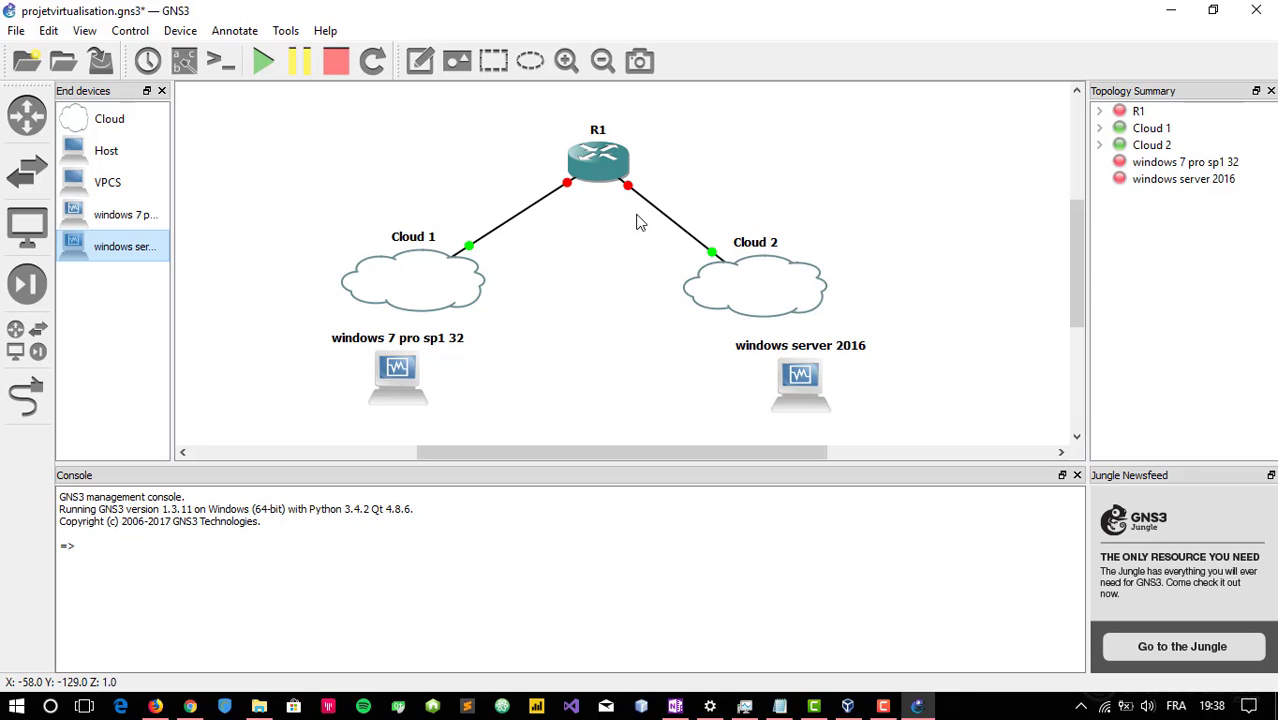
- Shift Cloud 1 slightly to the right and start router R1
drag(440, 305, 445, 304)
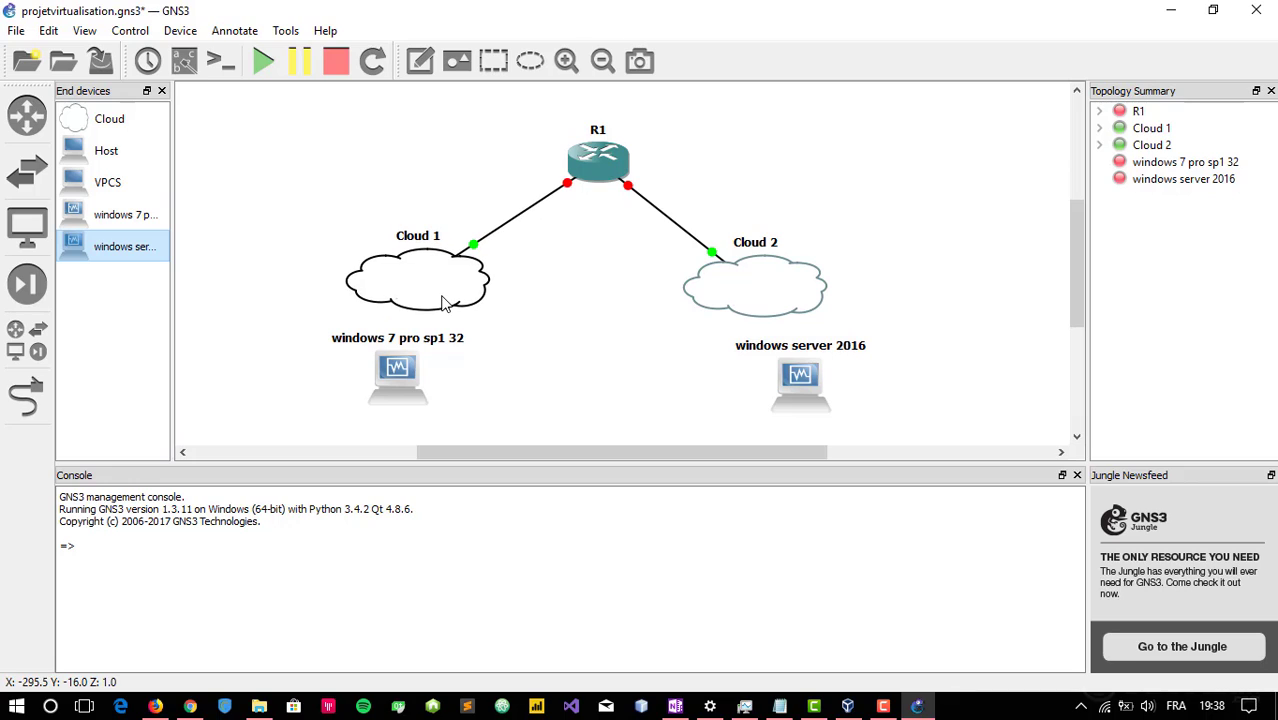
right_click(597, 173)
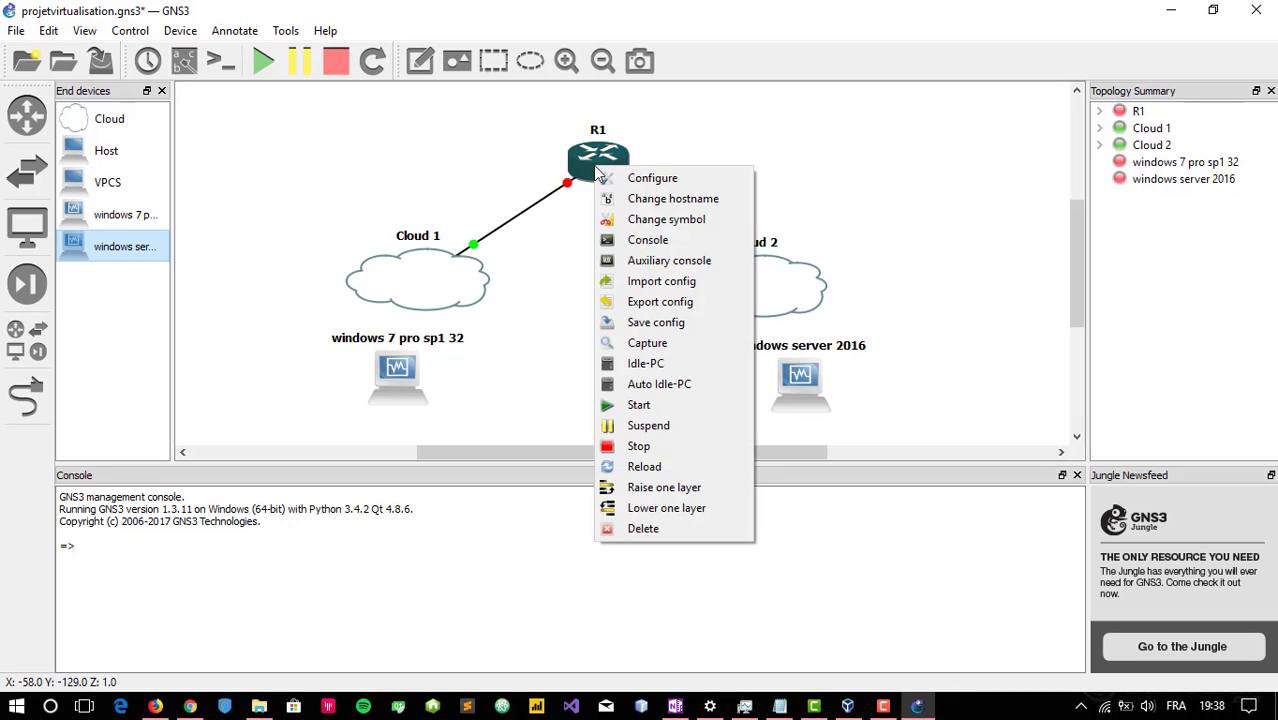
click(662, 405)
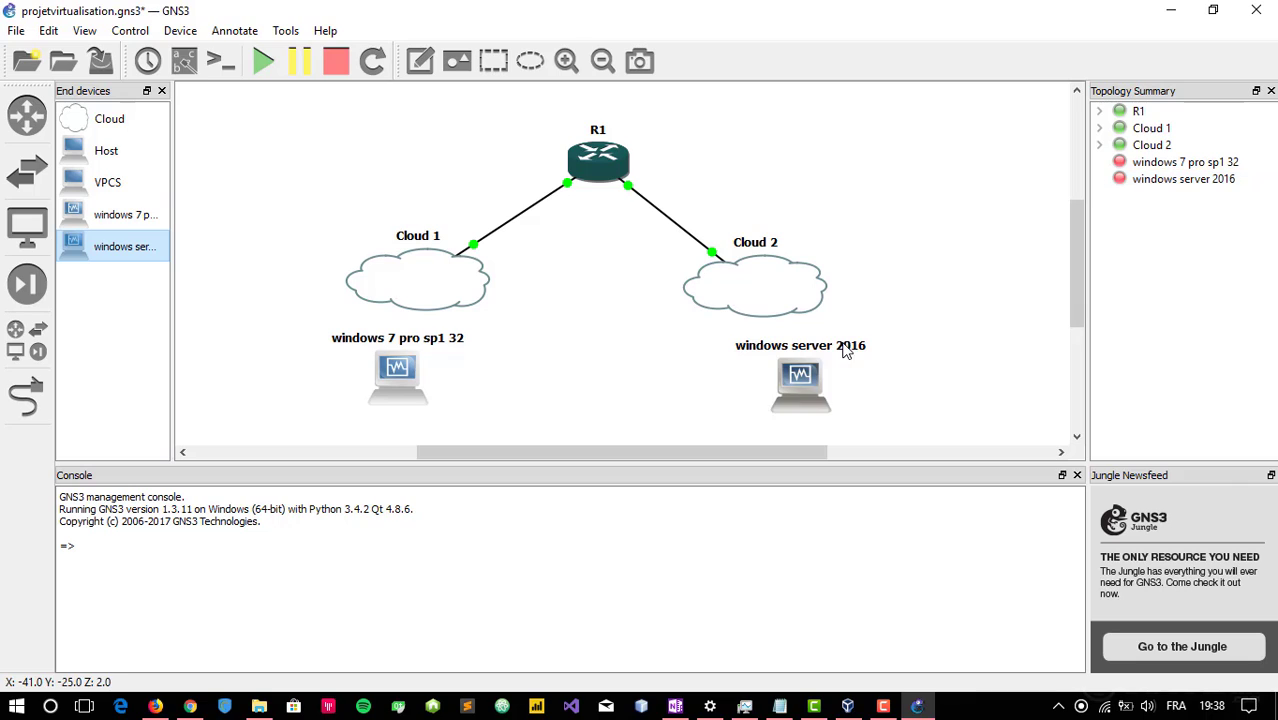
- Start the windows server 2016 machine and switch to its VirtualBox window to check on its boot
right_click(803, 387)
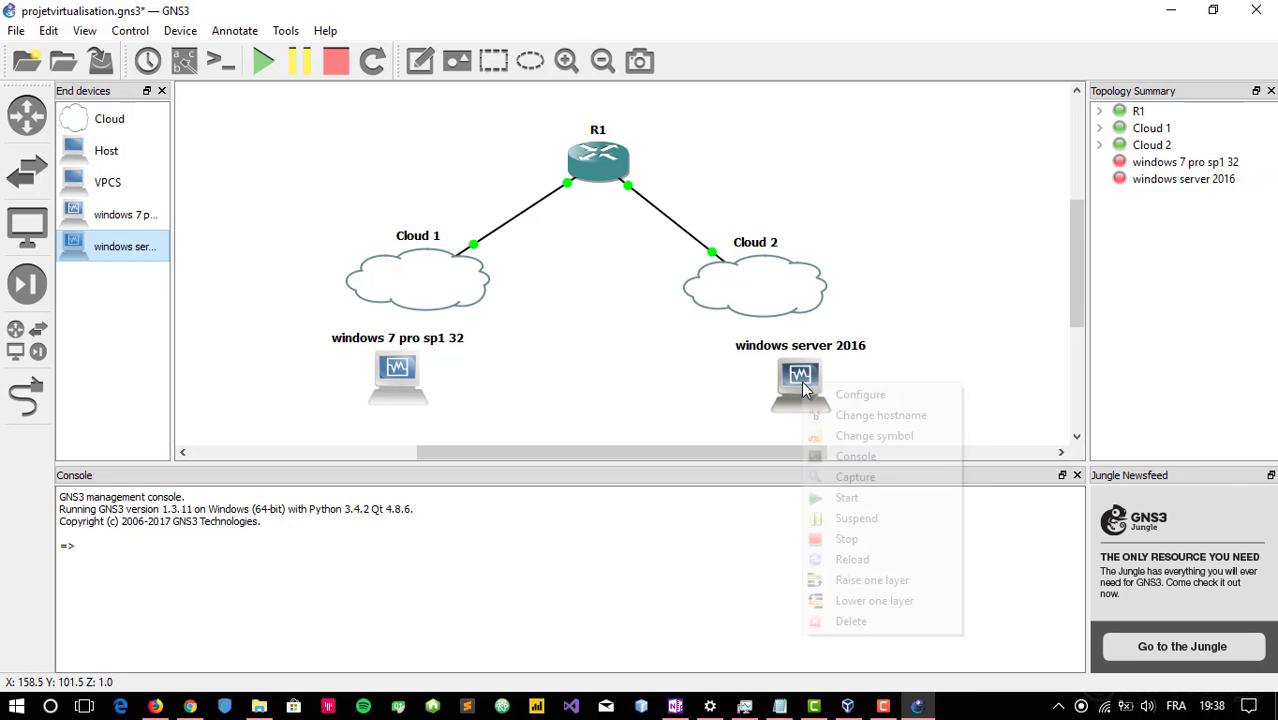
click(847, 498)
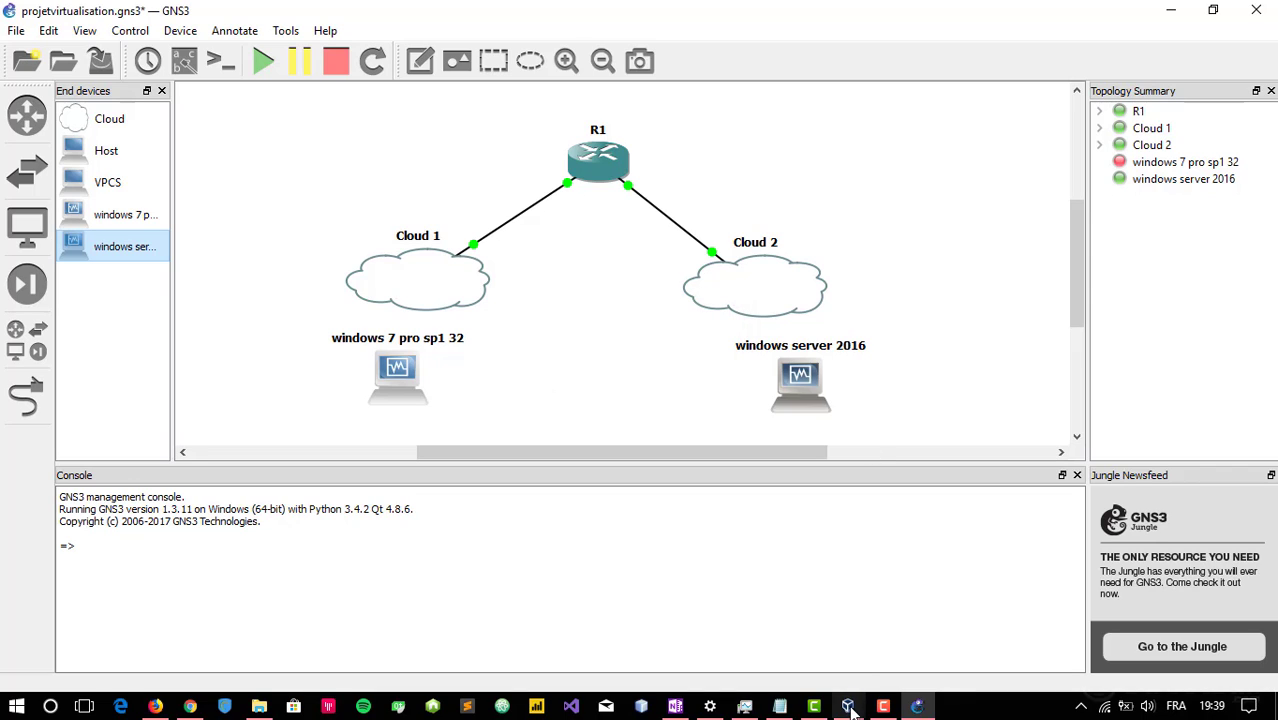
mouse_move(848, 706)
click(911, 660)
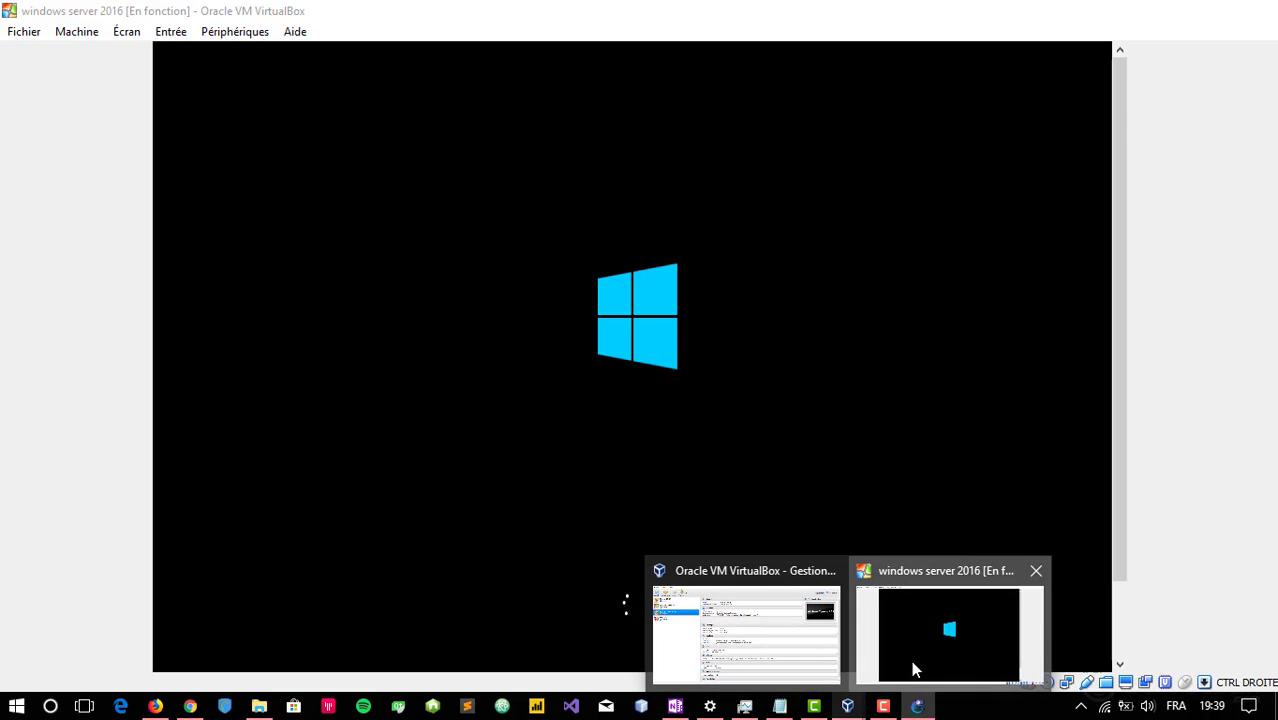
click(911, 660)
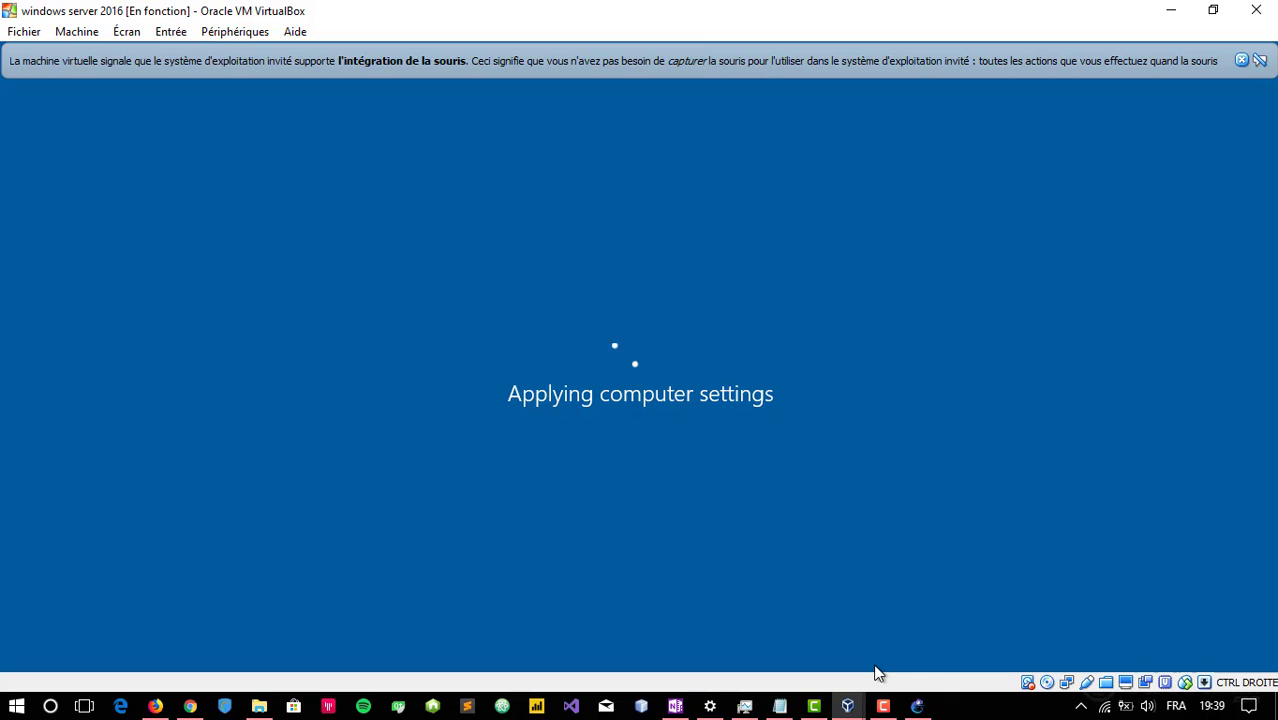
- Return to GNS3 and start the windows 7 pro sp1 32 machine below Cloud 1
click(919, 707)
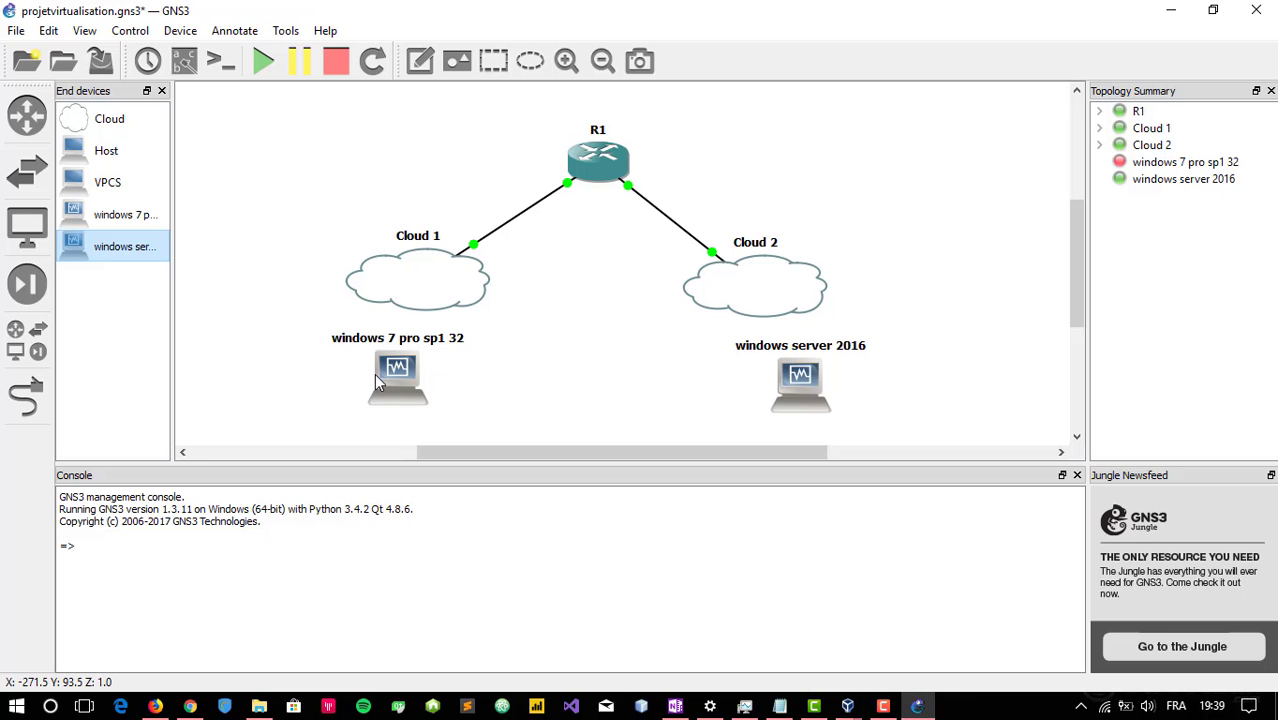
right_click(383, 378)
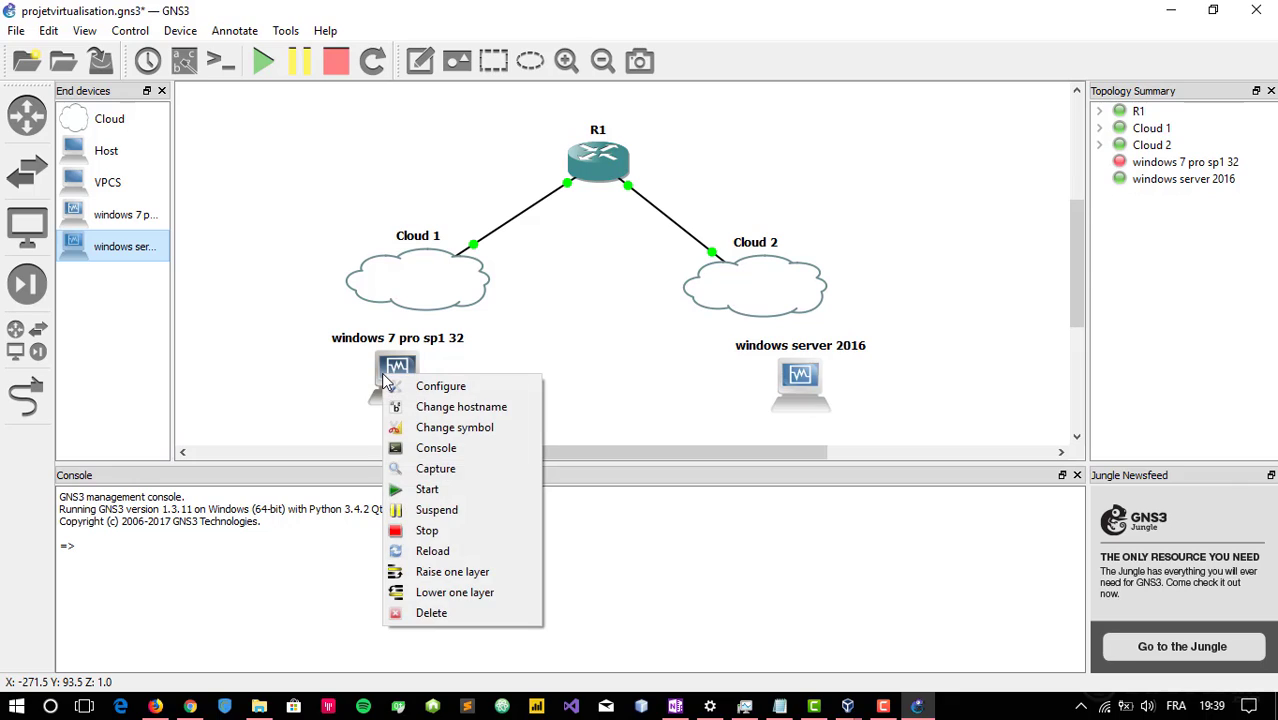
click(440, 489)
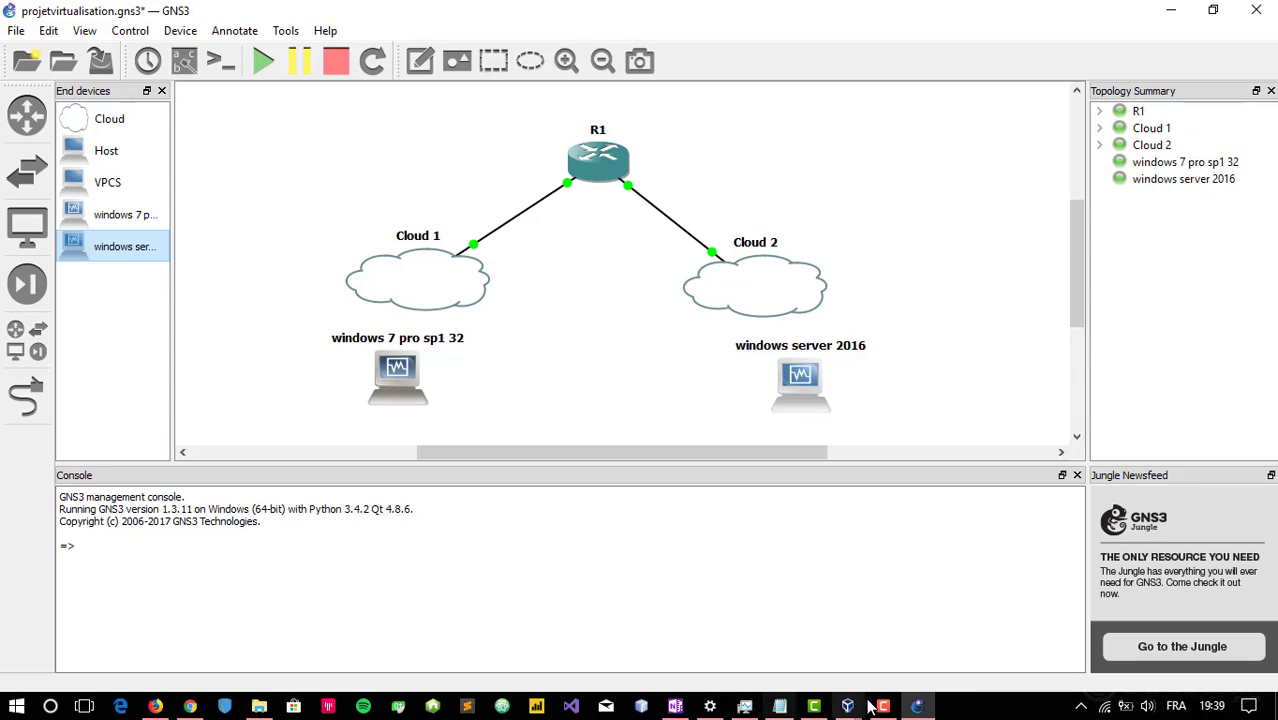
- Switch to the windows 7 pro sp1 32 VirtualBox window, boot it with Démarrer Windows normalement, and return to GNS3
mouse_move(850, 703)
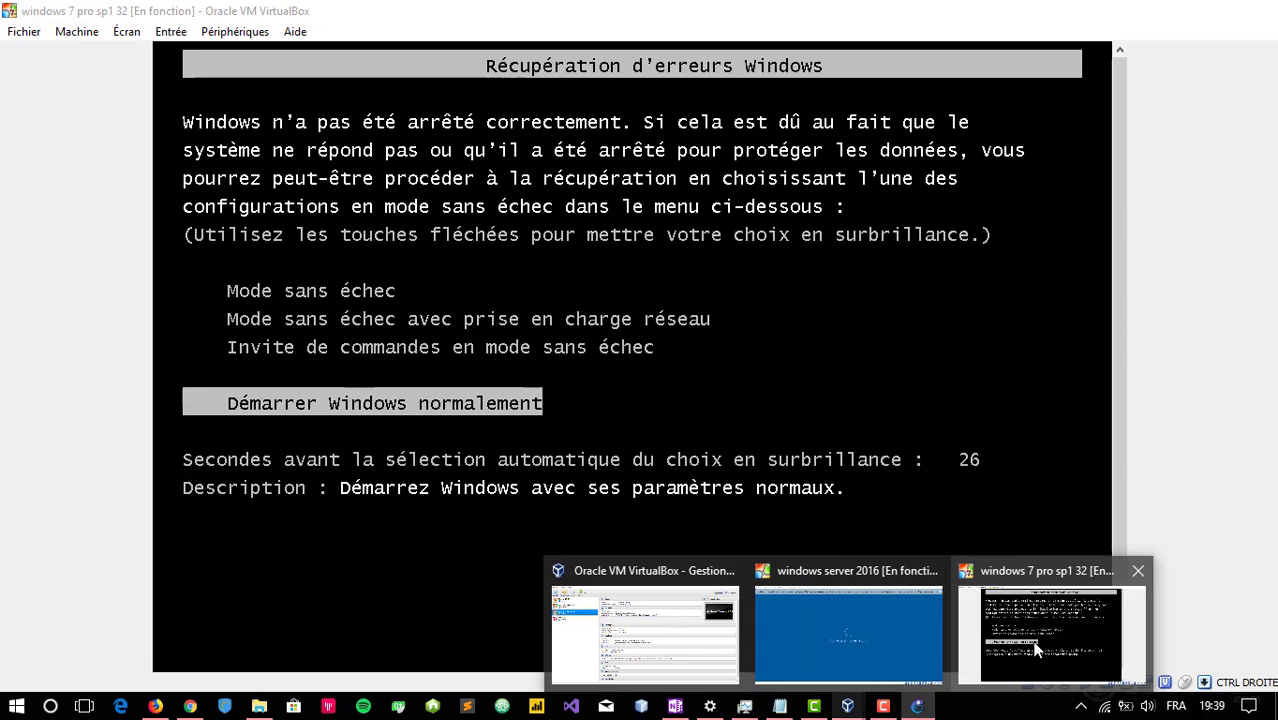
click(1030, 635)
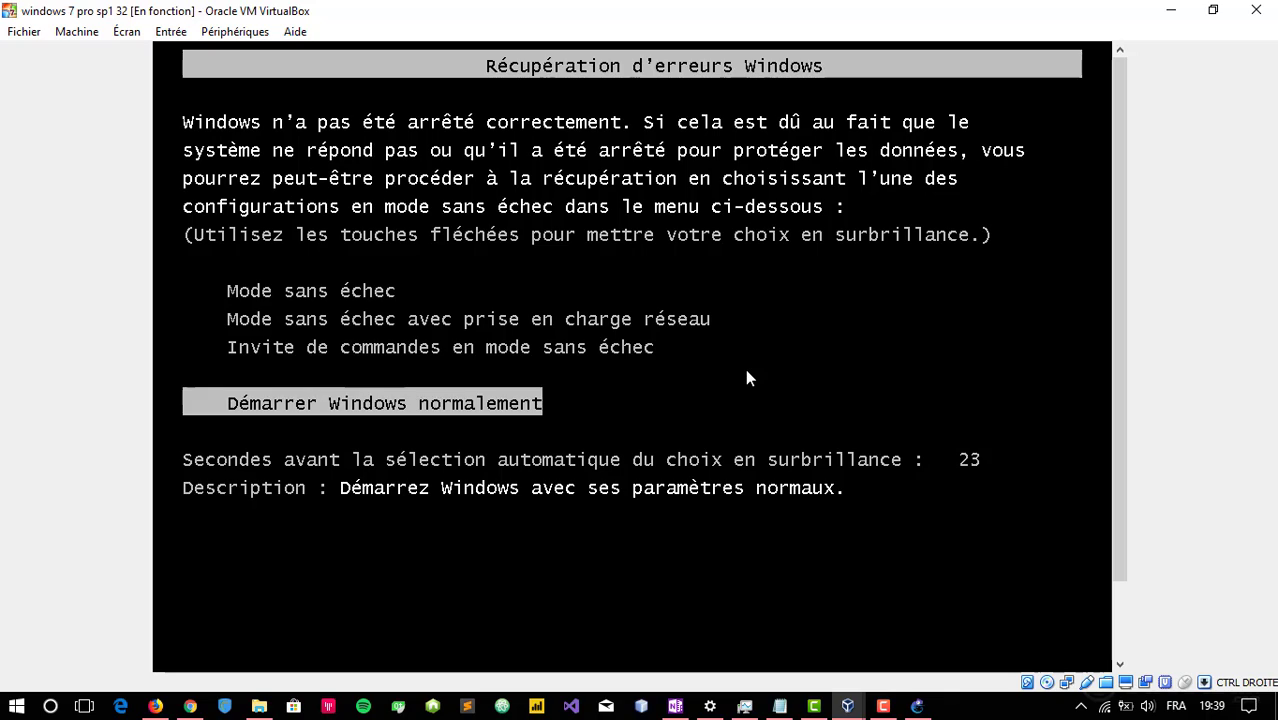
key(Return)
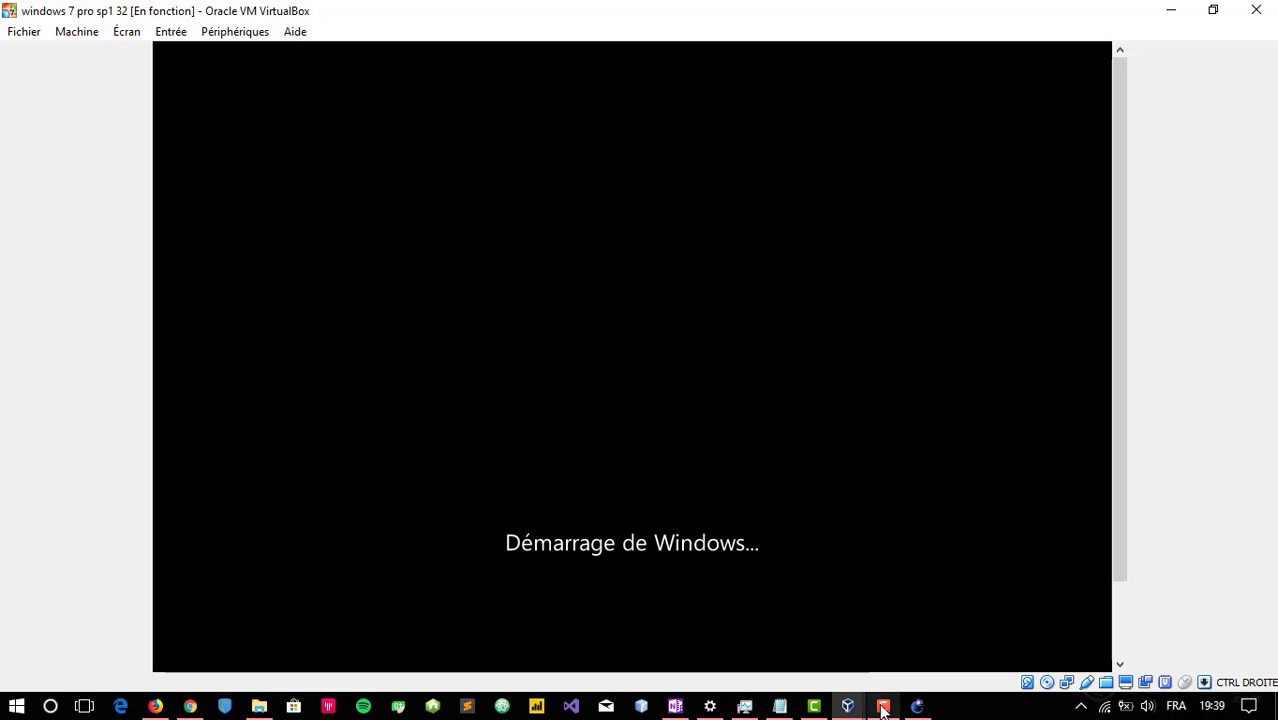
mouse_move(848, 706)
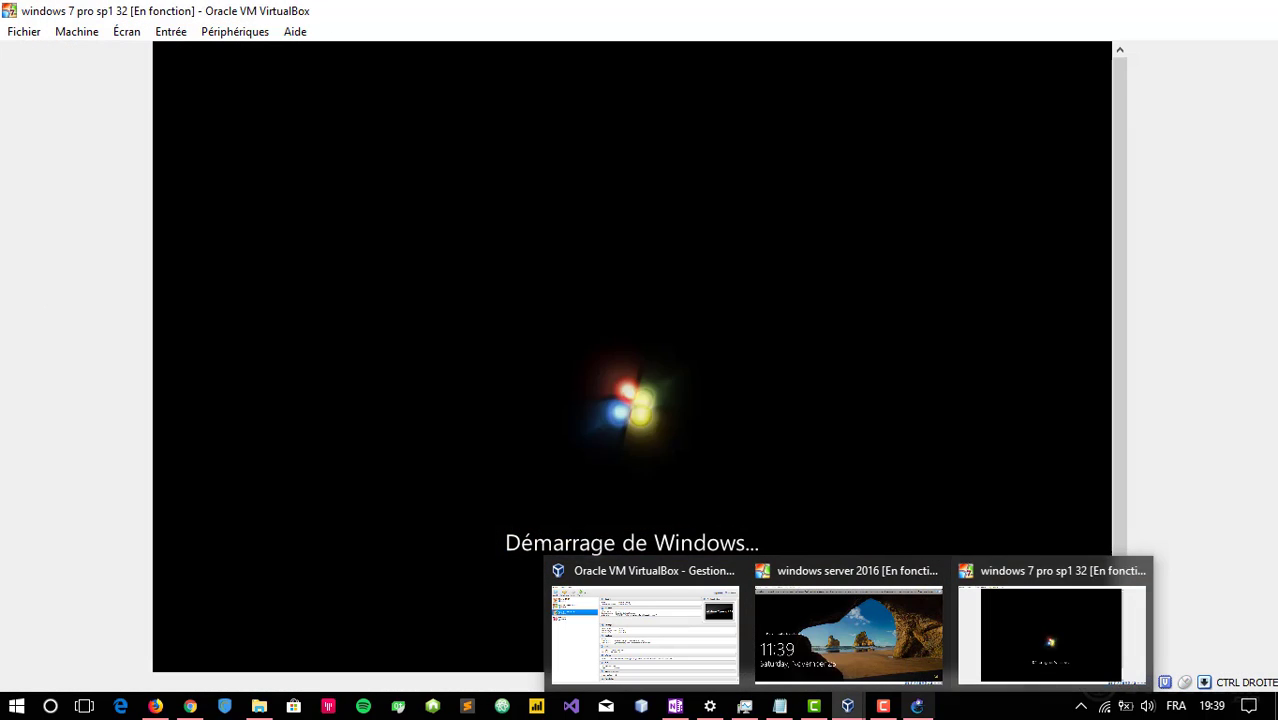
click(917, 706)
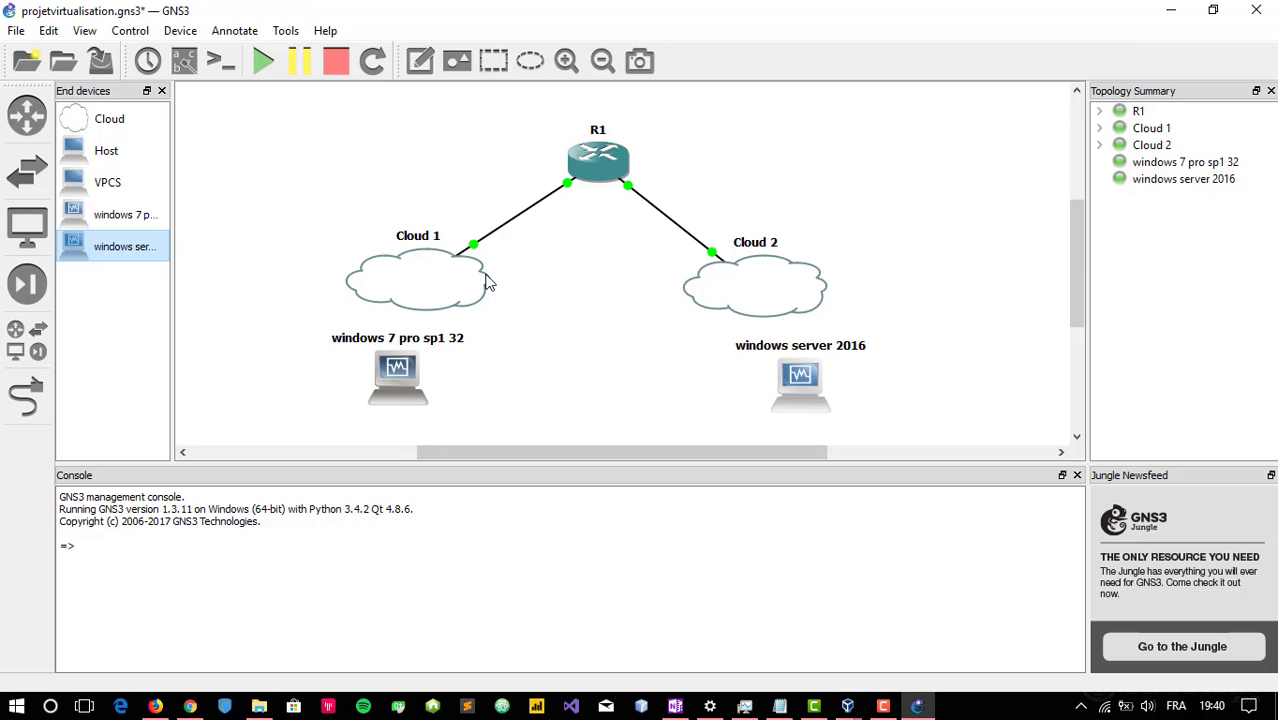